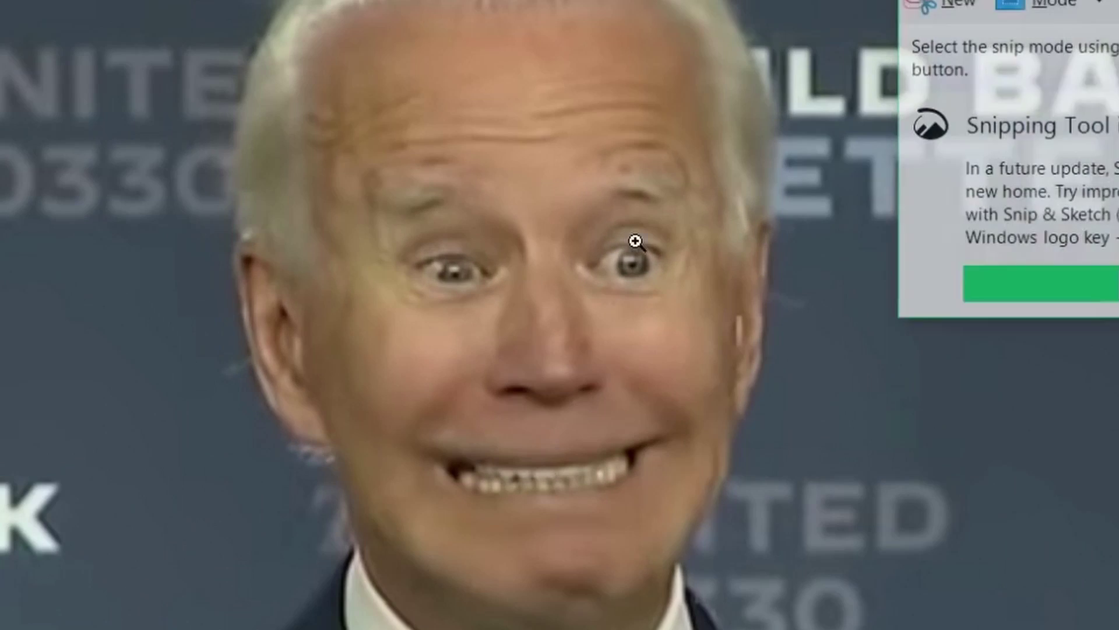
# - Capture a new screen snip of the man's head and shoulders from the enlarged photo
pyautogui.click(944, 6)
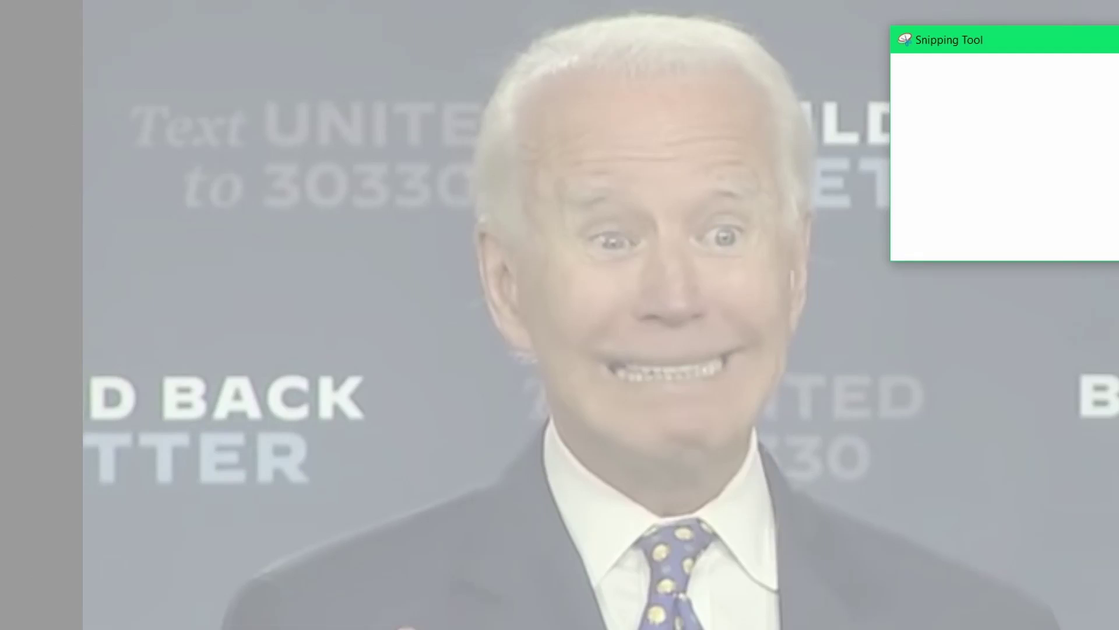
pyautogui.moveTo(87, 1); pyautogui.dragTo(819, 340)
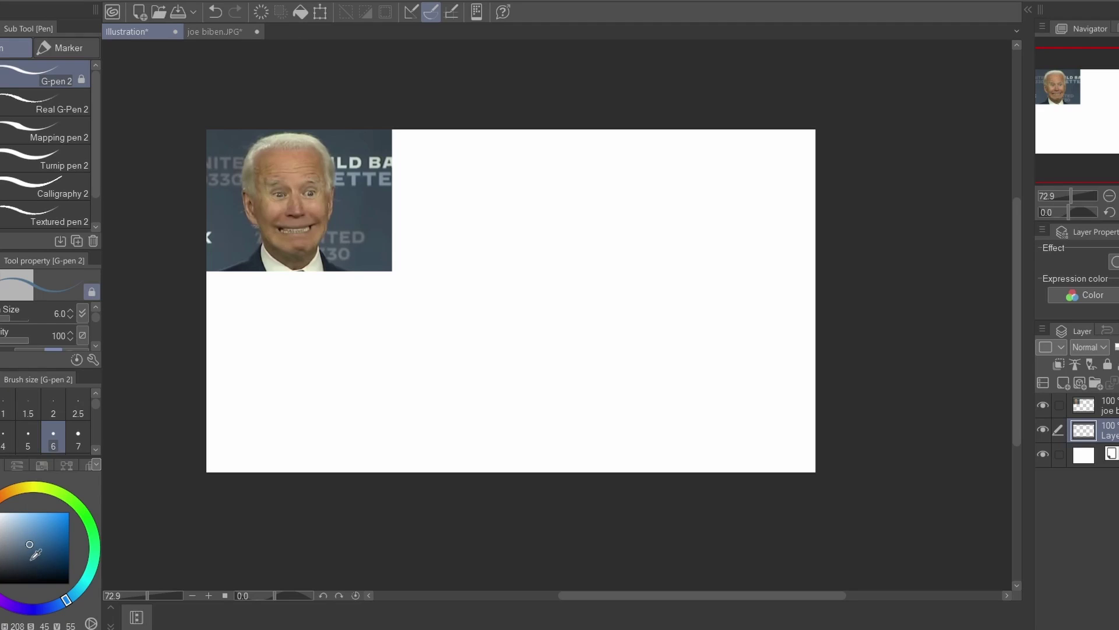
# - Choose black as the drawing colour and sketch the face's two vertical side lines with G-pen 2 at size 6
pyautogui.click(0, 510)
pyautogui.click(60, 547)
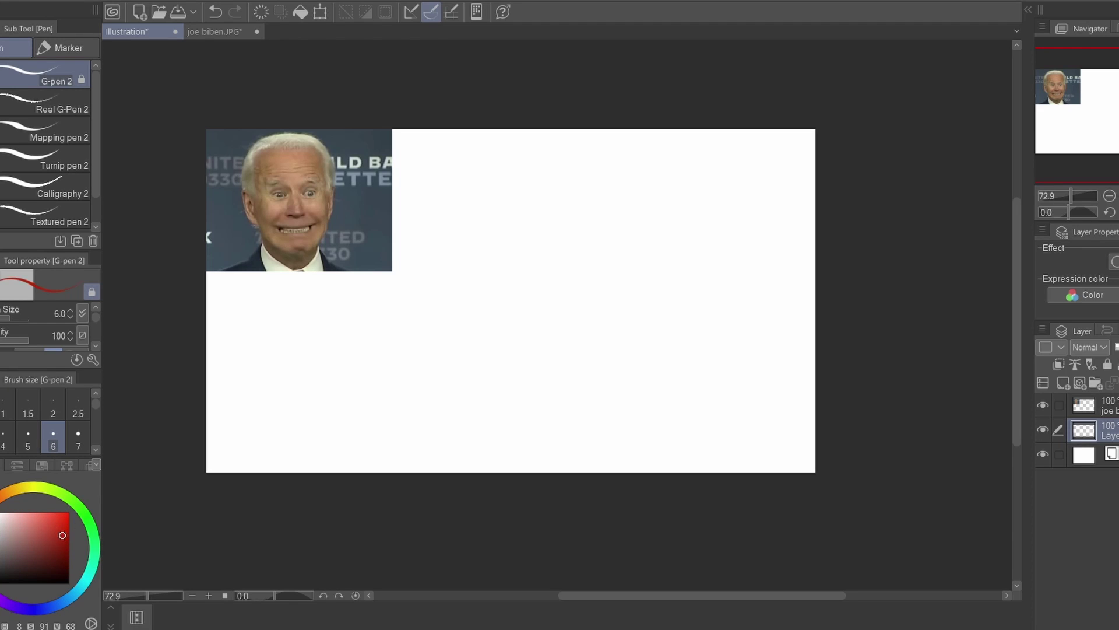
pyautogui.click(0, 535)
pyautogui.moveTo(497, 224); pyautogui.dragTo(494, 282)
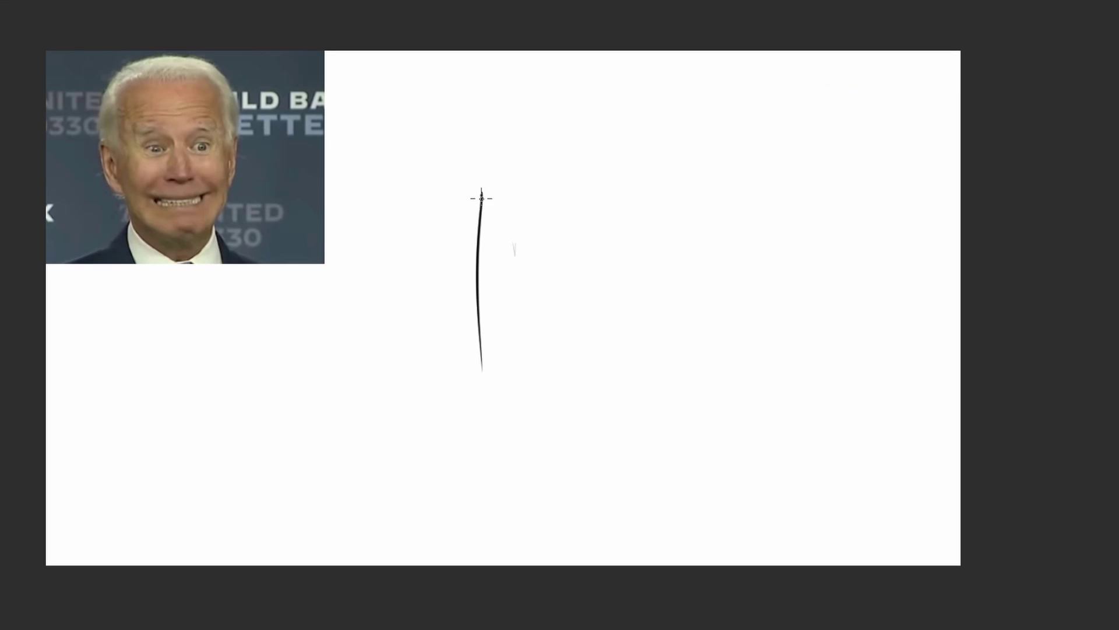
pyautogui.moveTo(482, 198); pyautogui.dragTo(483, 353)
pyautogui.moveTo(712, 326); pyautogui.dragTo(713, 353)
pyautogui.moveTo(710, 208); pyautogui.dragTo(715, 376)
# - Close the face outline with a curved forehead line and a rounded jaw, and add the left ear
pyautogui.moveTo(483, 196); pyautogui.dragTo(684, 179)
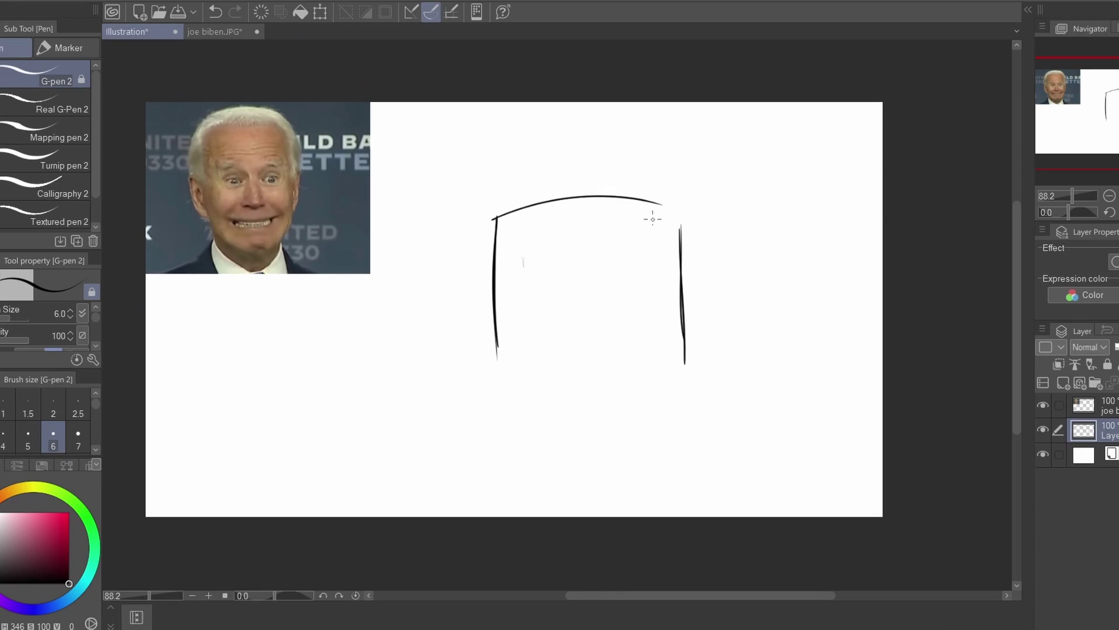
pyautogui.hotkey('ctrl', 'z')
pyautogui.moveTo(502, 218); pyautogui.dragTo(568, 188)
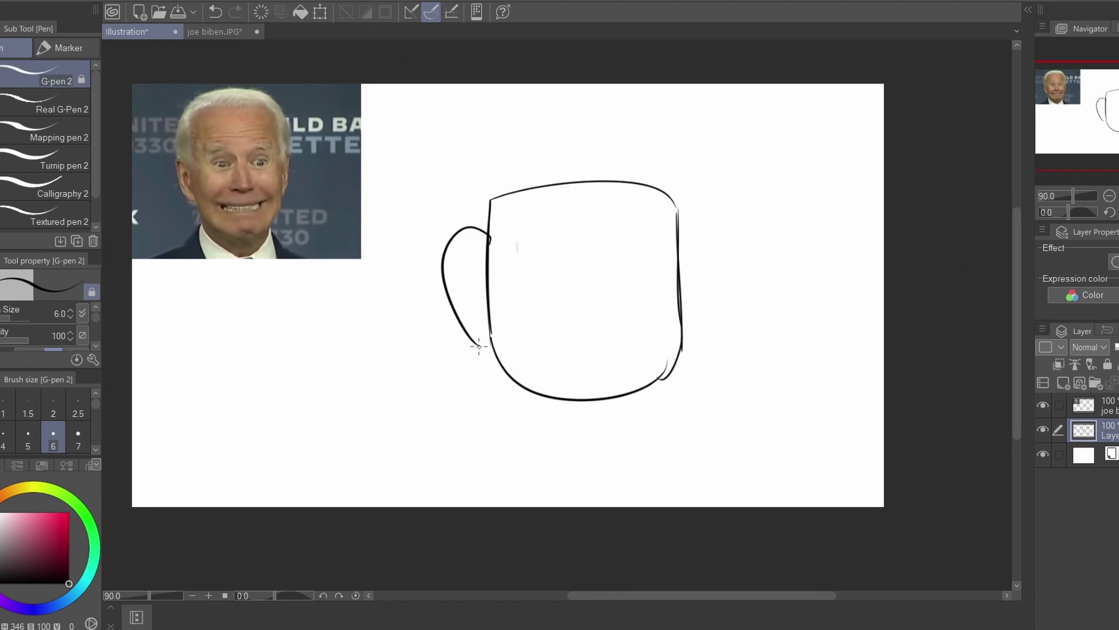
# - Draw the right ear and arch the hair outline over the head from ear to ear
pyautogui.moveTo(683, 221)
pyautogui.mouseDown()
pyautogui.moveTo(723, 241)
pyautogui.moveTo(686, 333)
pyautogui.mouseUp()
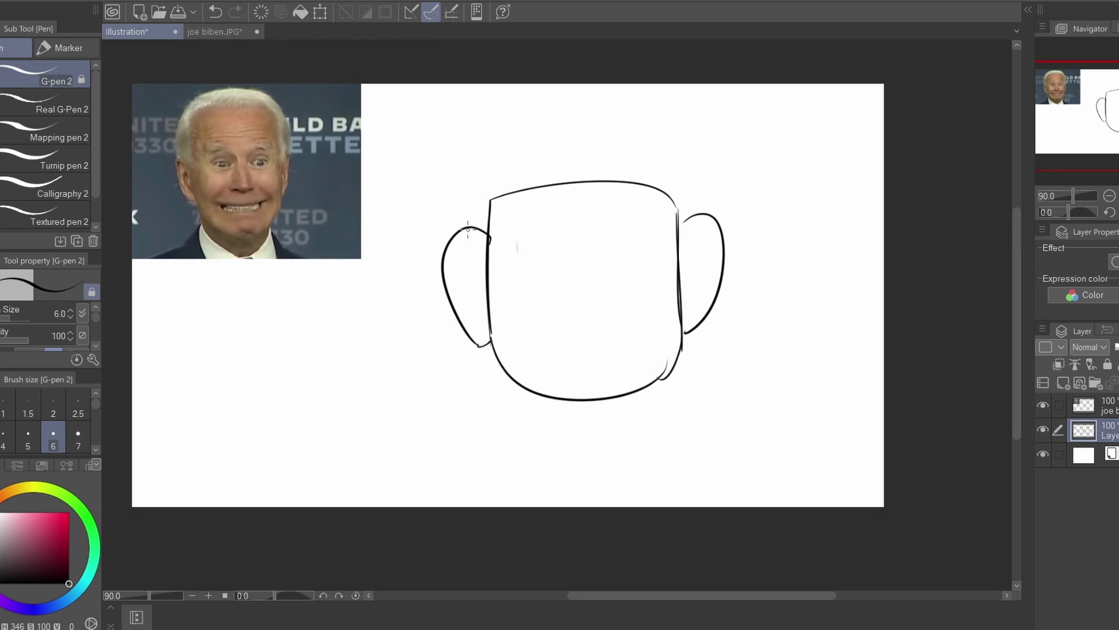
pyautogui.moveTo(520, 156); pyautogui.dragTo(696, 210)
pyautogui.moveTo(630, 143); pyautogui.dragTo(662, 153)
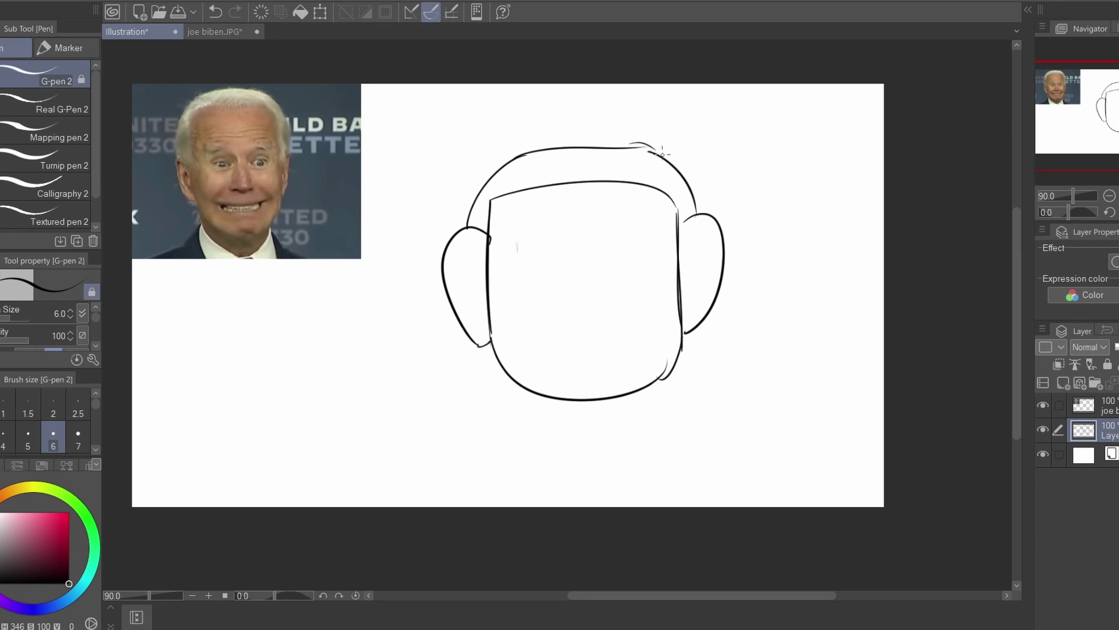
# - Examine the facial expression in the reference photo and compare it with the head sketch
pyautogui.scroll(2, 564, 232)
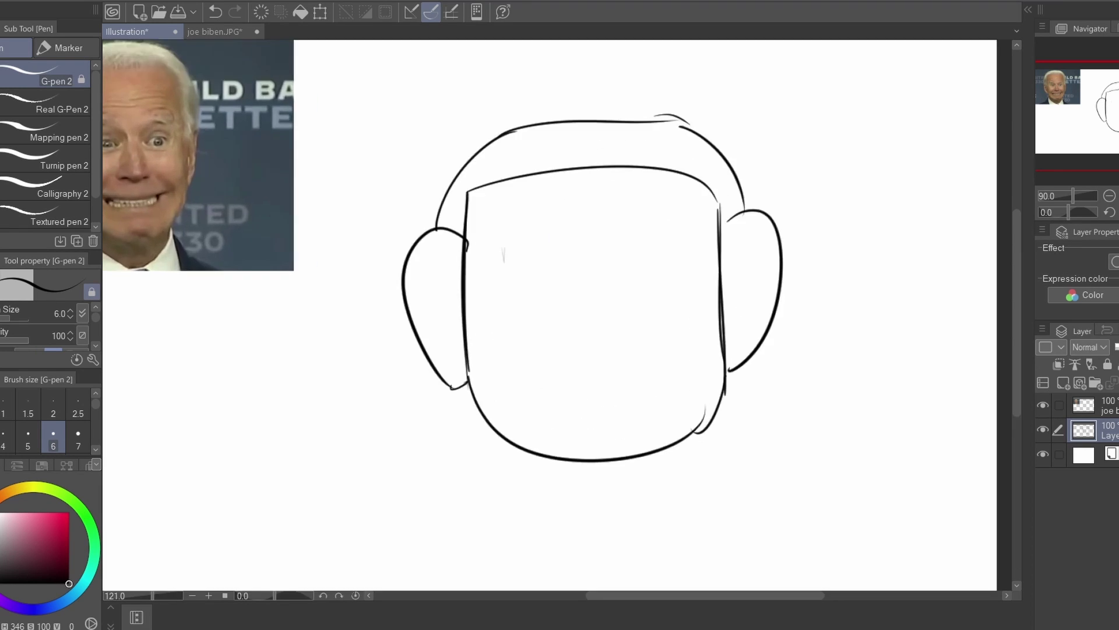
pyautogui.scroll(-3, 382, 227)
pyautogui.scroll(1, 166, 200)
pyautogui.scroll(5, 166, 199)
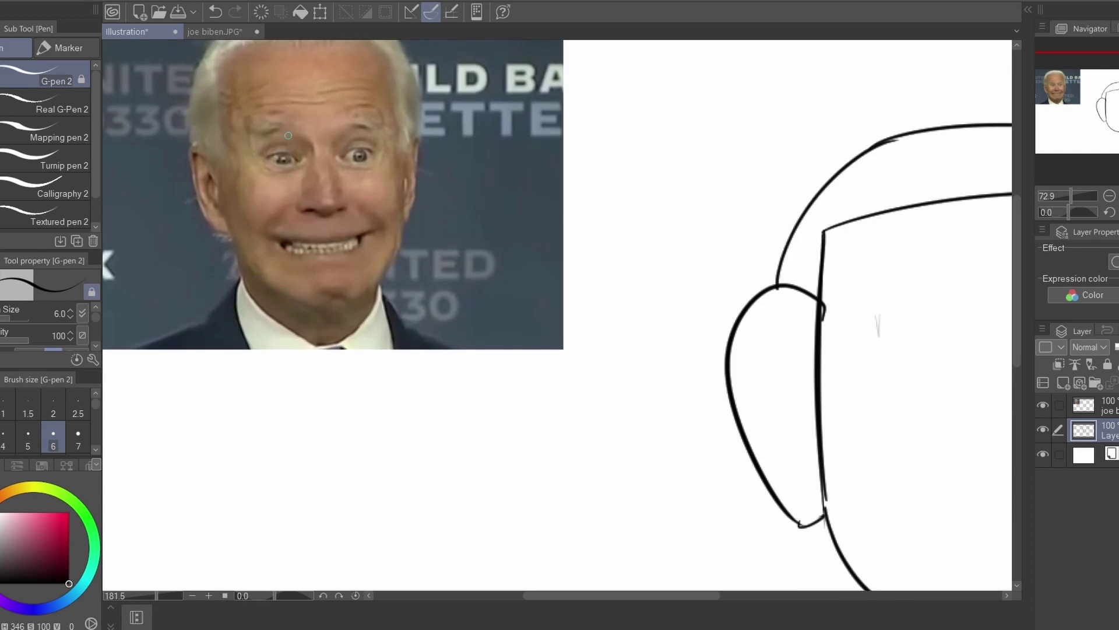
pyautogui.scroll(-3, 269, 181)
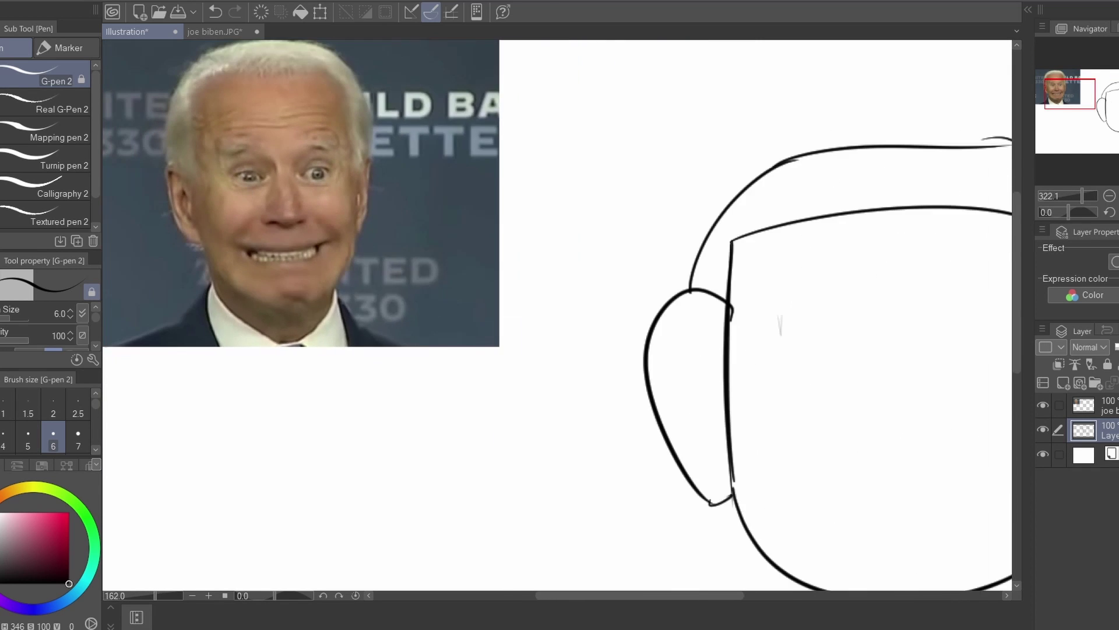
pyautogui.scroll(-1, 214, 177)
pyautogui.scroll(1, 631, 327)
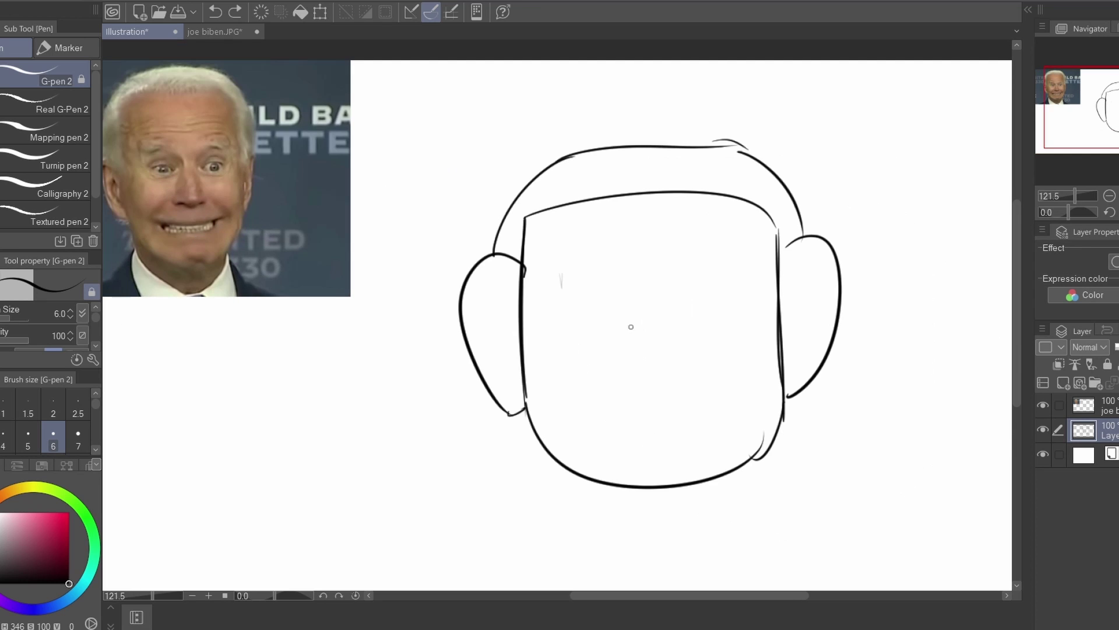
# - Draw a wide grinning mouth with a slanted upper line, a curved lower edge, and gapped upper and lower teeth
pyautogui.scroll(3, 665, 370)
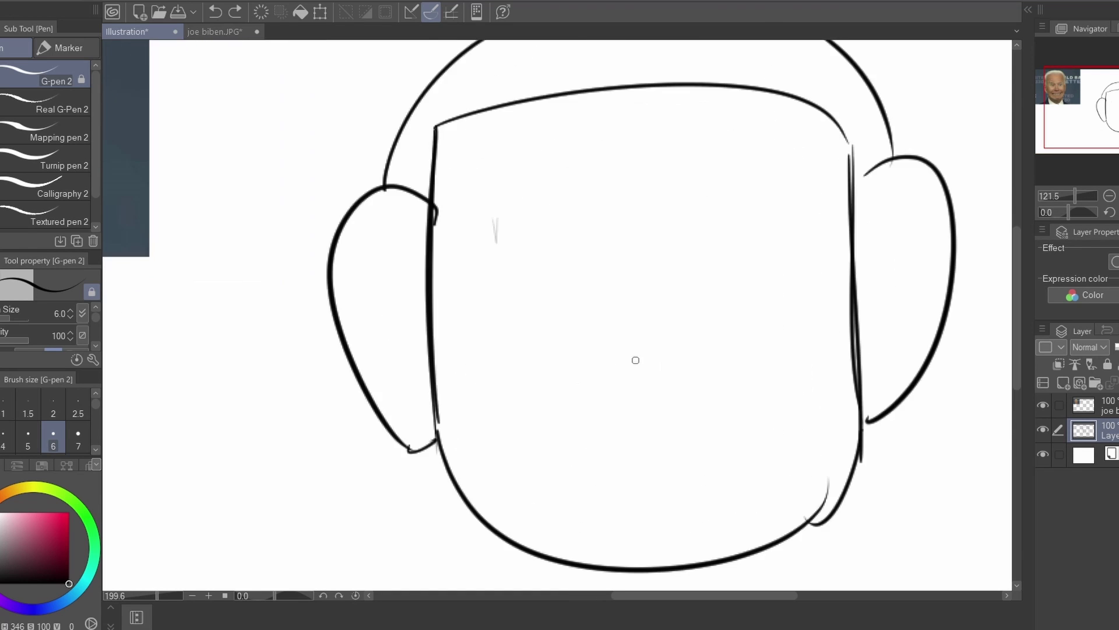
pyautogui.moveTo(497, 397); pyautogui.dragTo(796, 349)
pyautogui.scroll(-3, 756, 343)
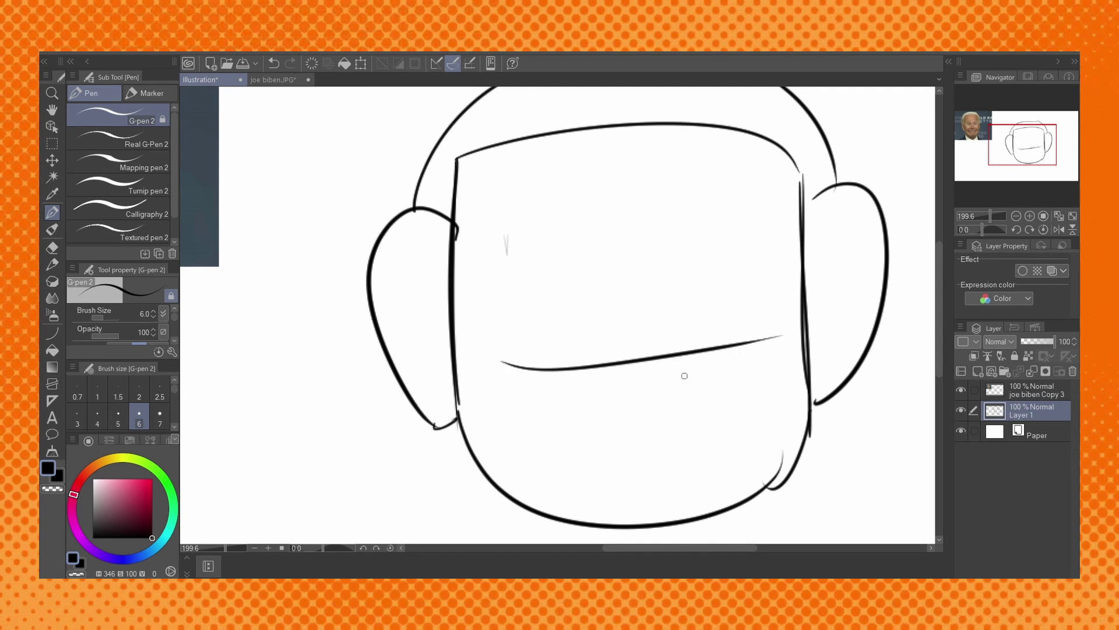
pyautogui.moveTo(561, 361)
pyautogui.mouseDown()
pyautogui.moveTo(585, 396)
pyautogui.moveTo(690, 382)
pyautogui.moveTo(698, 346)
pyautogui.mouseUp()
pyautogui.scroll(5, 632, 427)
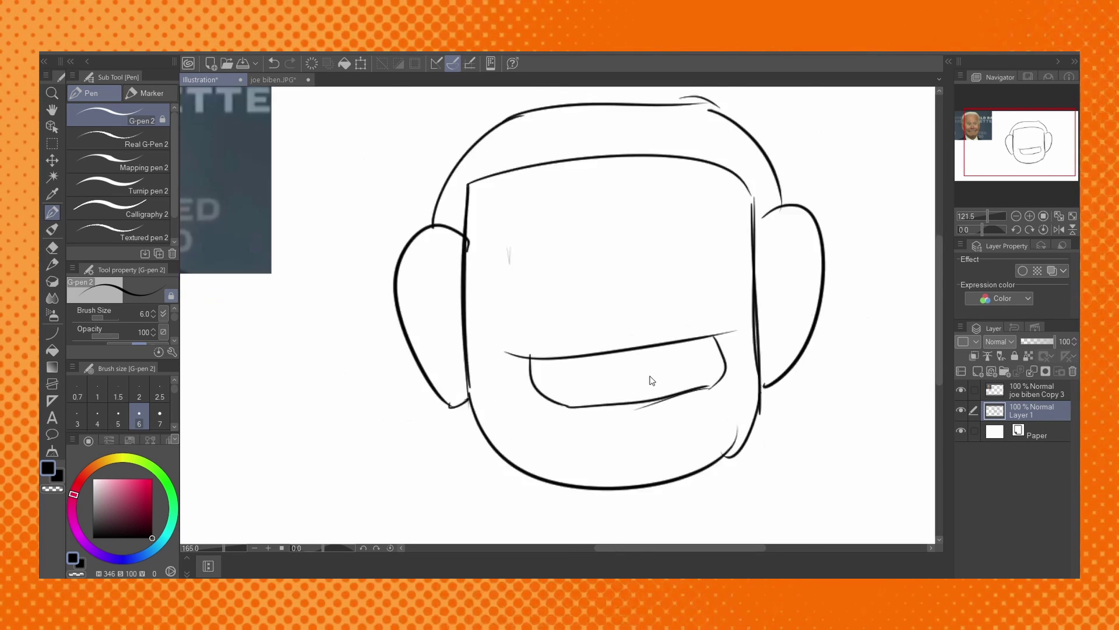
pyautogui.moveTo(449, 348)
pyautogui.mouseDown()
pyautogui.moveTo(726, 324)
pyautogui.moveTo(837, 299)
pyautogui.mouseUp()
pyautogui.moveTo(520, 461)
pyautogui.mouseDown()
pyautogui.moveTo(576, 465)
pyautogui.moveTo(796, 429)
pyautogui.moveTo(886, 382)
pyautogui.mouseUp()
# - Draw the nose with its underside, bridge and side curves above the mouth, and add a smile fold on each side
pyautogui.scroll(-5, 612, 340)
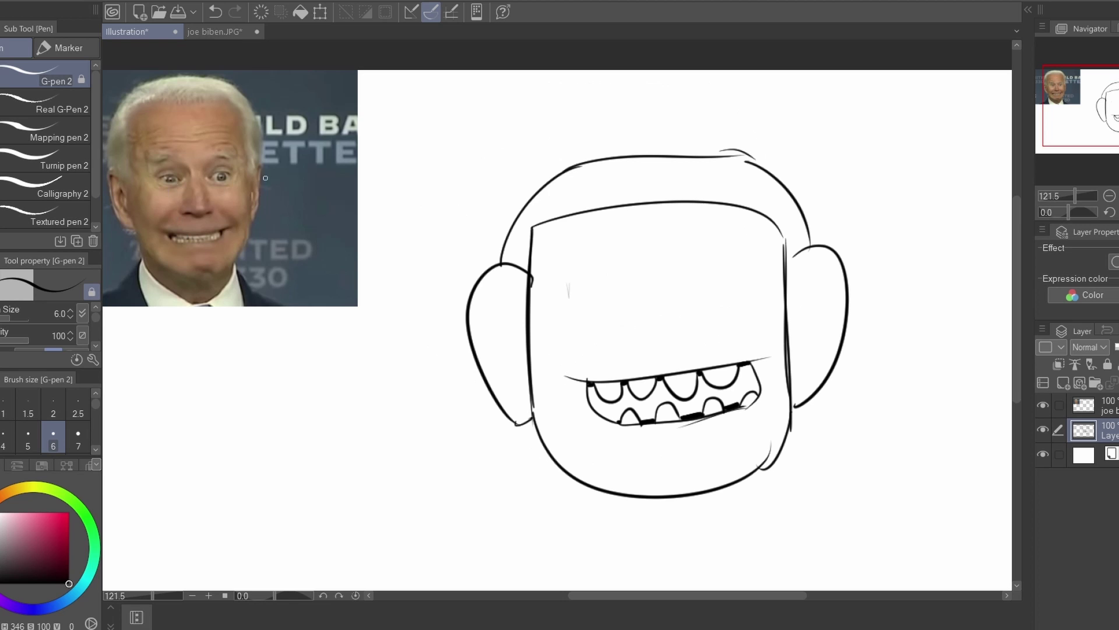
pyautogui.scroll(3, 628, 309)
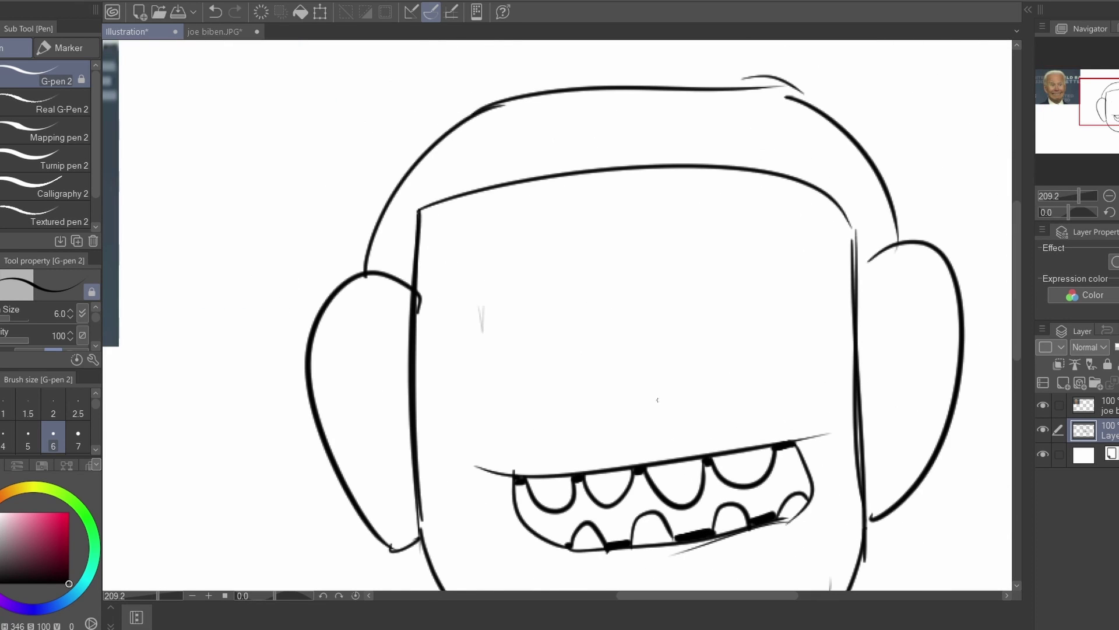
pyautogui.moveTo(598, 399)
pyautogui.mouseDown()
pyautogui.moveTo(611, 381)
pyautogui.moveTo(657, 389)
pyautogui.moveTo(697, 376)
pyautogui.moveTo(708, 394)
pyautogui.mouseUp()
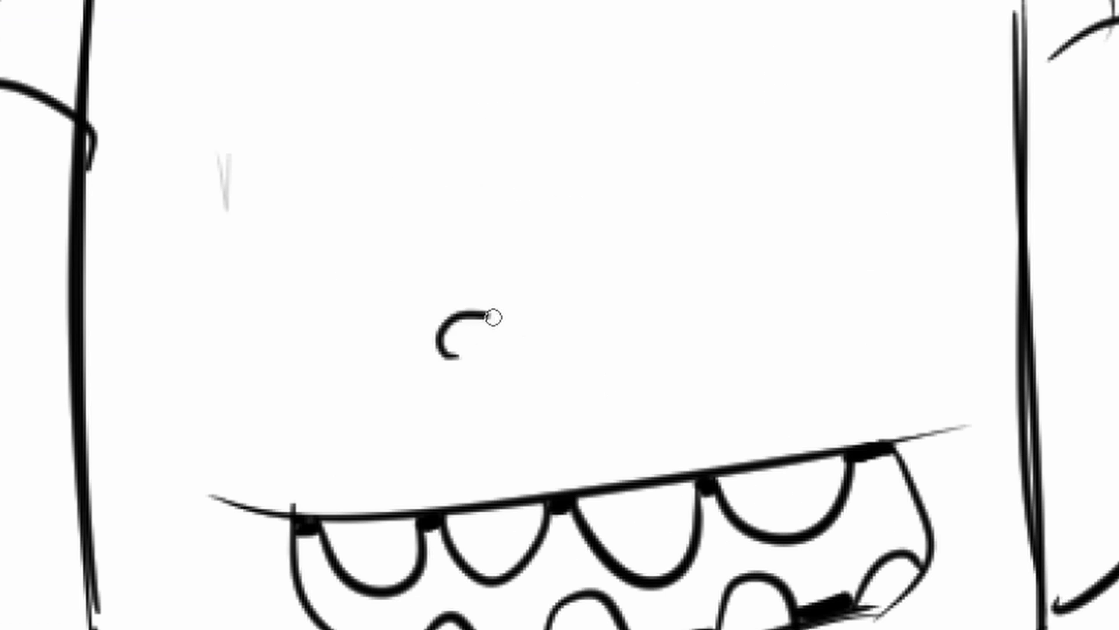
pyautogui.moveTo(702, 345); pyautogui.dragTo(678, 350)
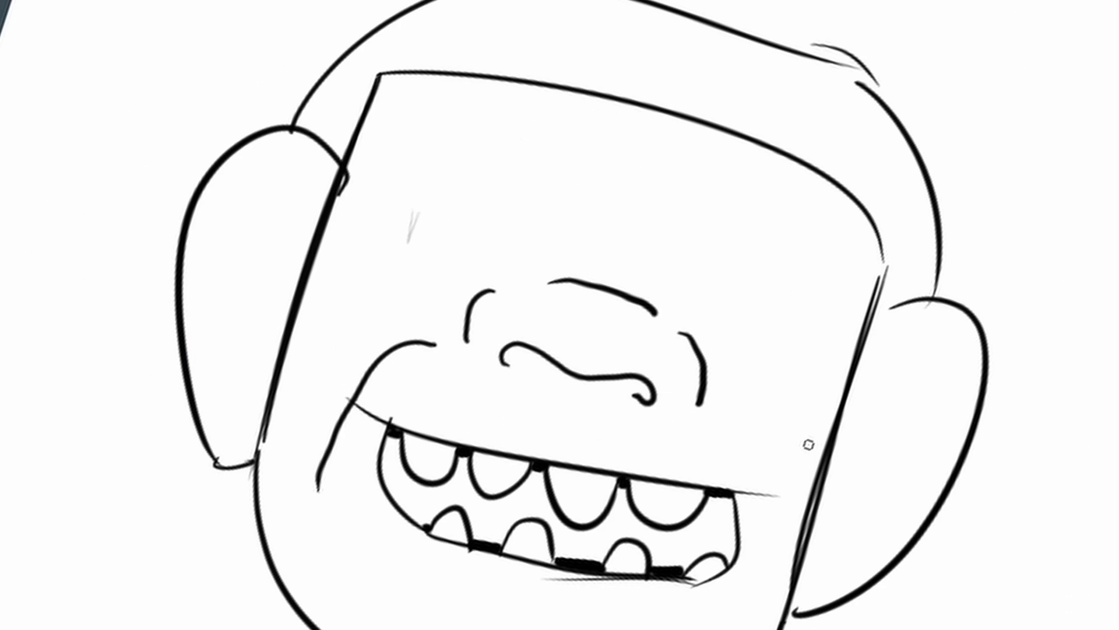
pyautogui.moveTo(822, 322); pyautogui.dragTo(863, 415)
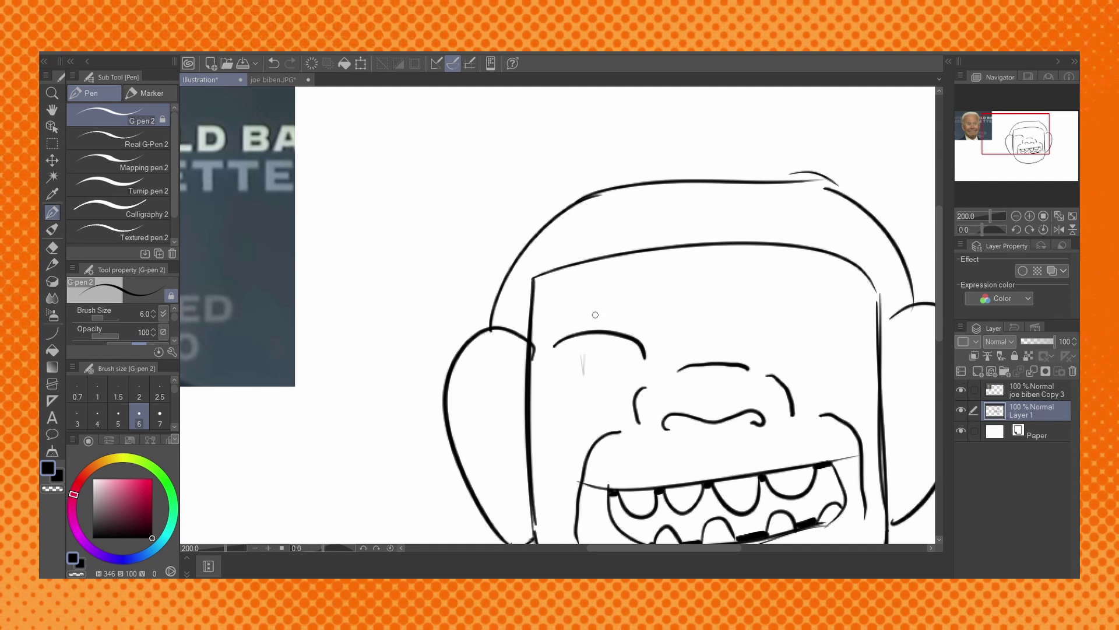
# - Draw two almond-shaped eye outlines and a curved crease above the left eye
pyautogui.moveTo(557, 353); pyautogui.dragTo(642, 357)
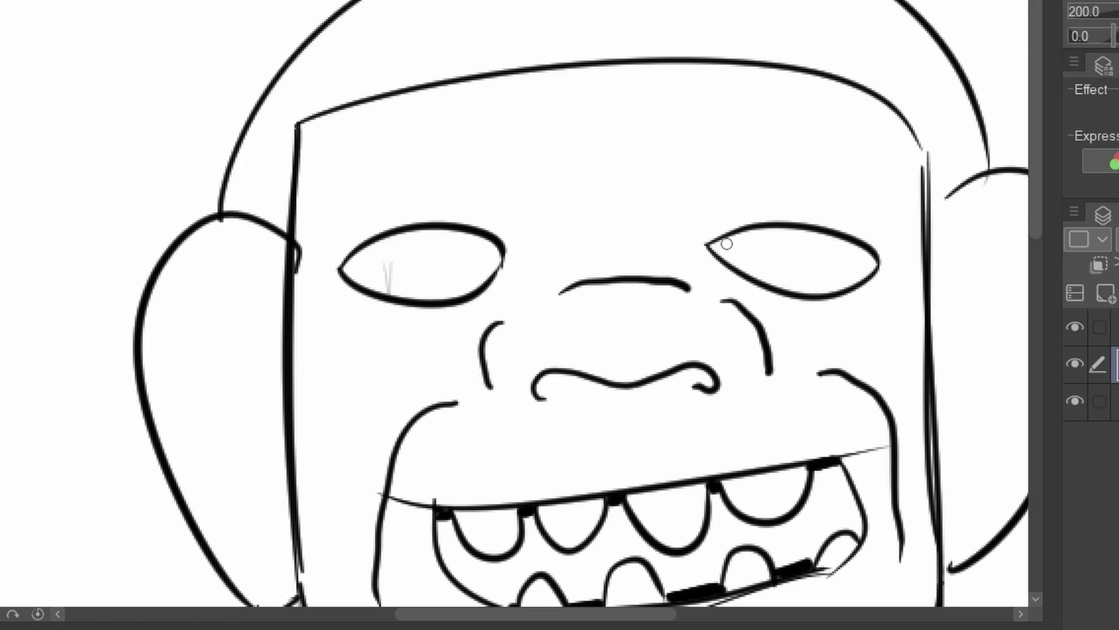
pyautogui.scroll(3, 673, 284)
pyautogui.moveTo(453, 377); pyautogui.dragTo(625, 349)
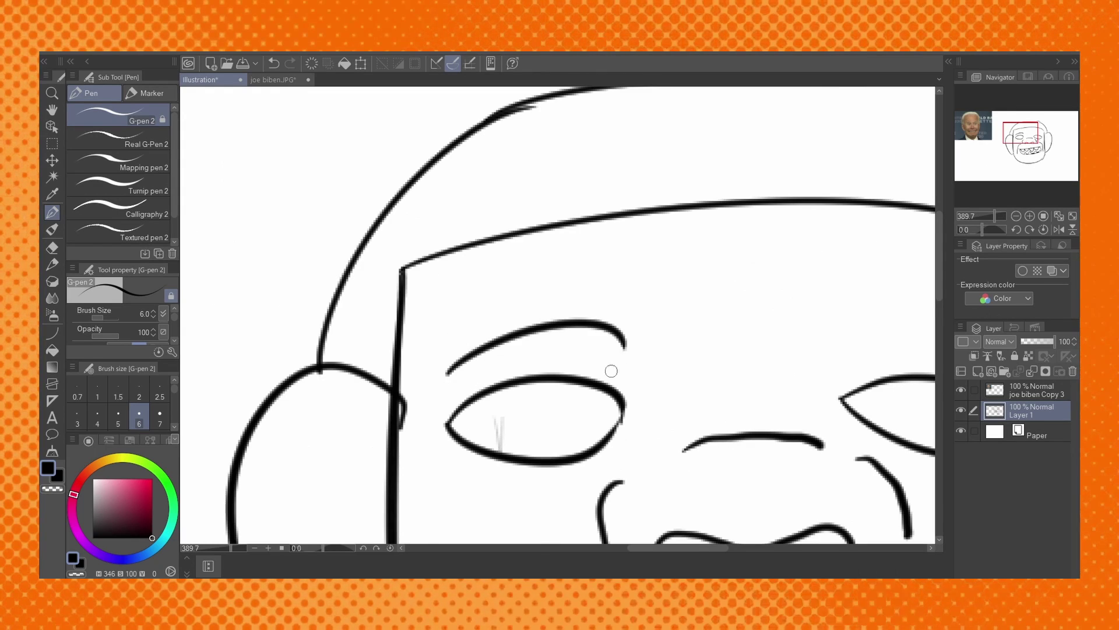
# - Draw the lines under the eyes, redraw the crease above the right eye, and add wavy forehead wrinkles
pyautogui.scroll(-3, 583, 408)
pyautogui.scroll(-3, 500, 437)
pyautogui.scroll(3, 523, 351)
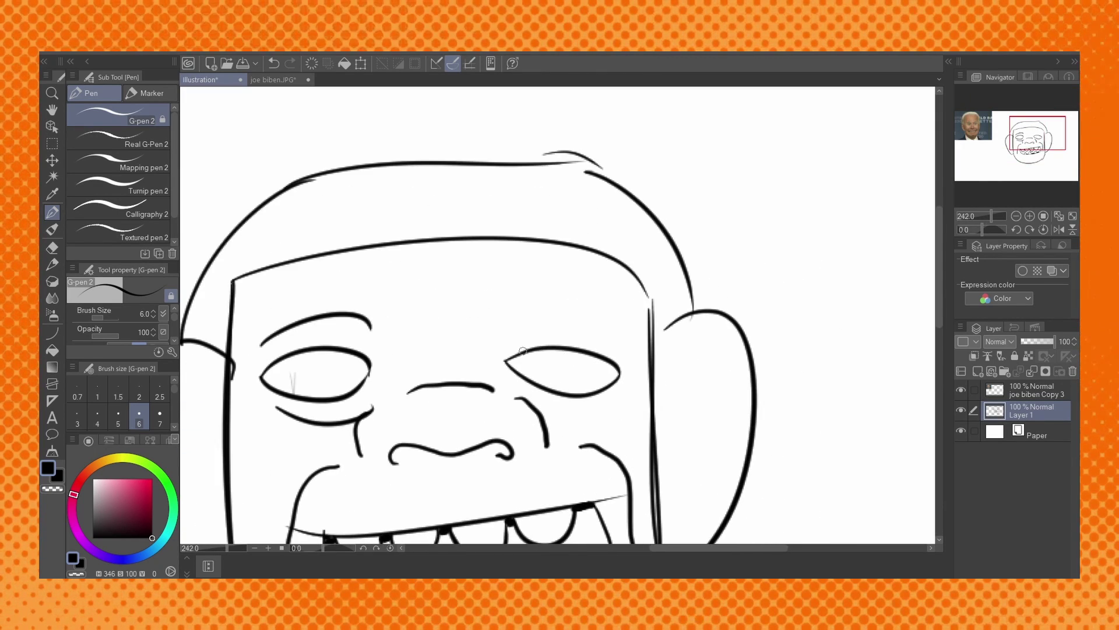
pyautogui.moveTo(526, 330); pyautogui.dragTo(630, 340)
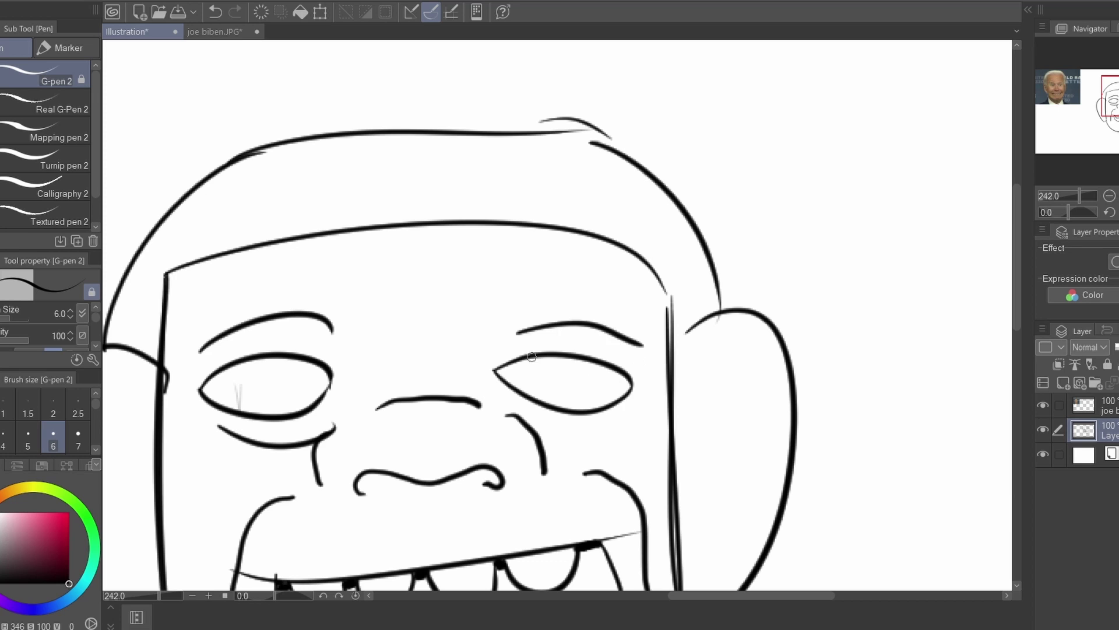
pyautogui.hotkey('ctrl', 'z')
pyautogui.moveTo(505, 347); pyautogui.dragTo(628, 344)
pyautogui.scroll(-5, 576, 337)
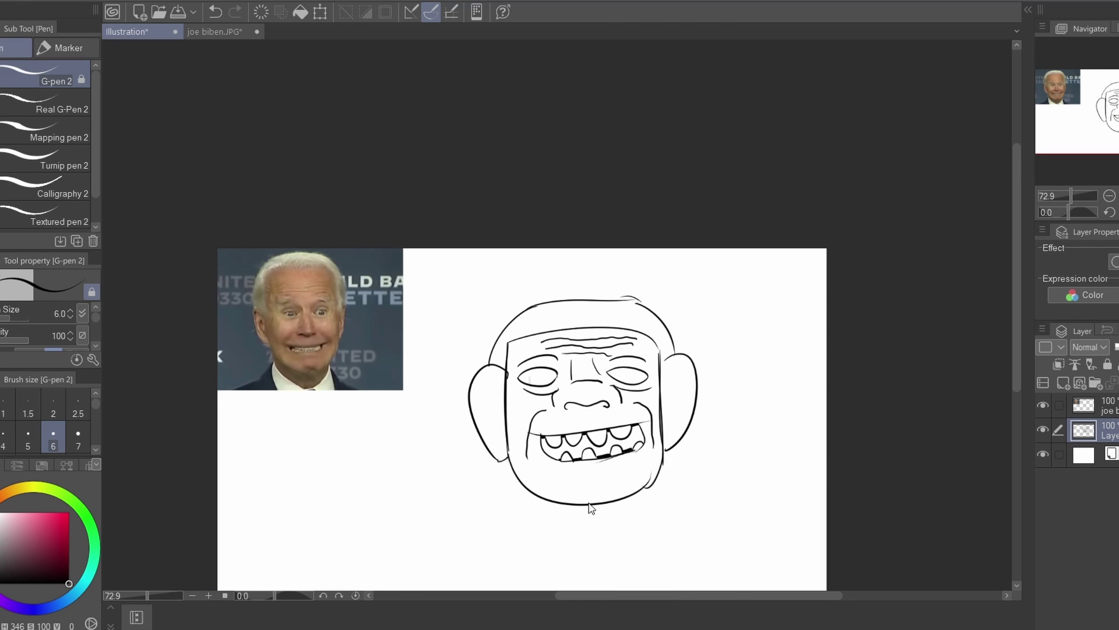
# - Draw the irises inside both eyes and fill the pupils solid black
pyautogui.scroll(3, 590, 507)
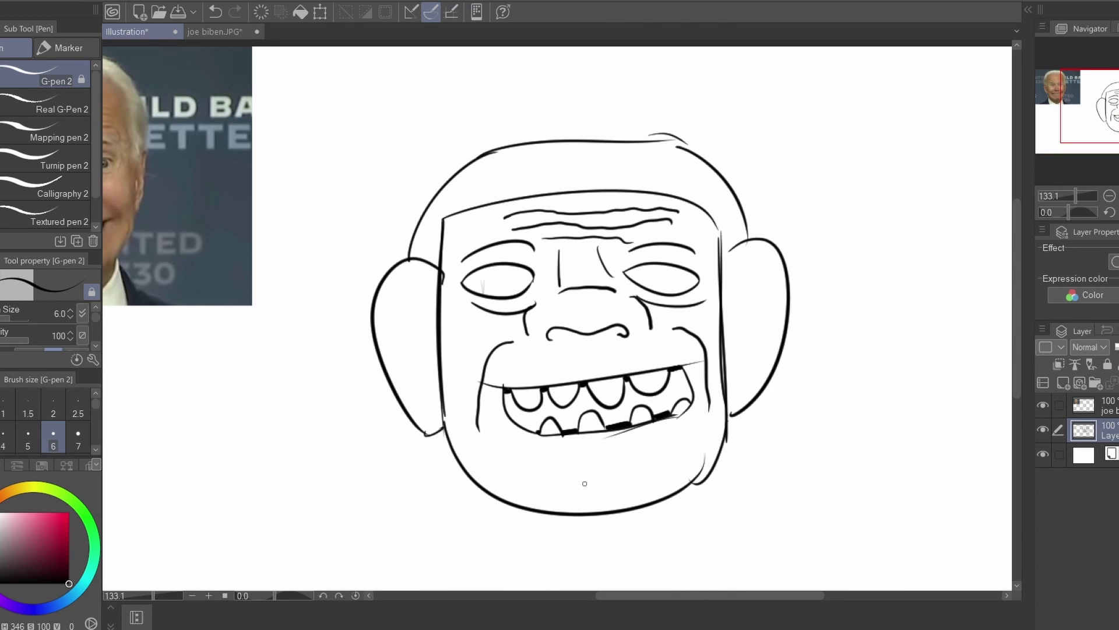
pyautogui.scroll(5, 595, 283)
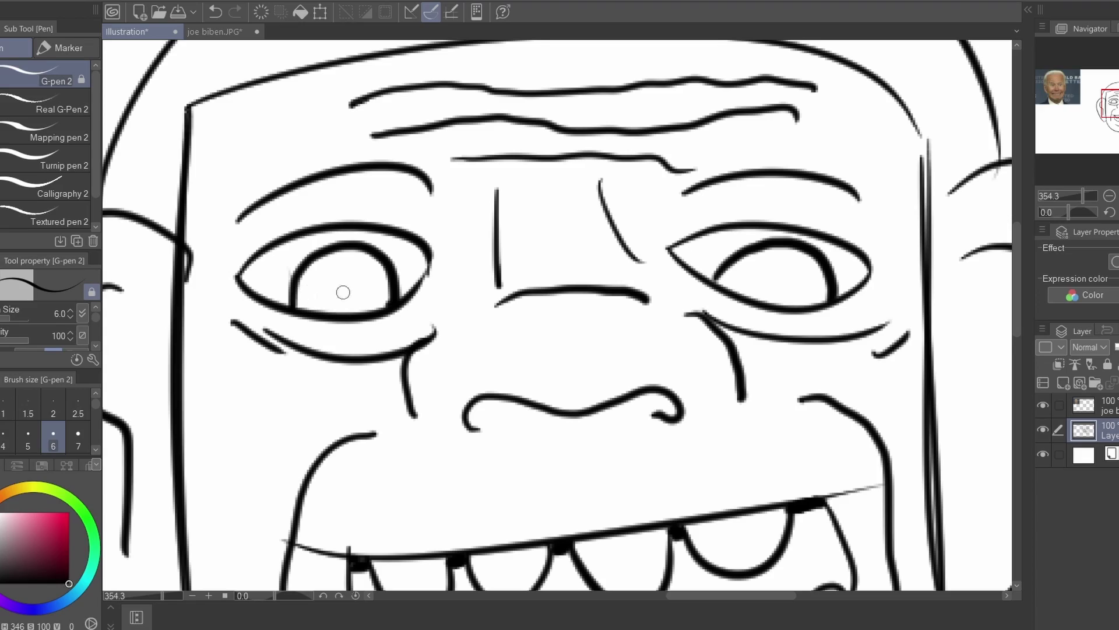
pyautogui.moveTo(353, 278)
pyautogui.mouseDown()
pyautogui.moveTo(355, 315)
pyautogui.moveTo(374, 303)
pyautogui.moveTo(360, 275)
pyautogui.moveTo(337, 287)
pyautogui.mouseUp()
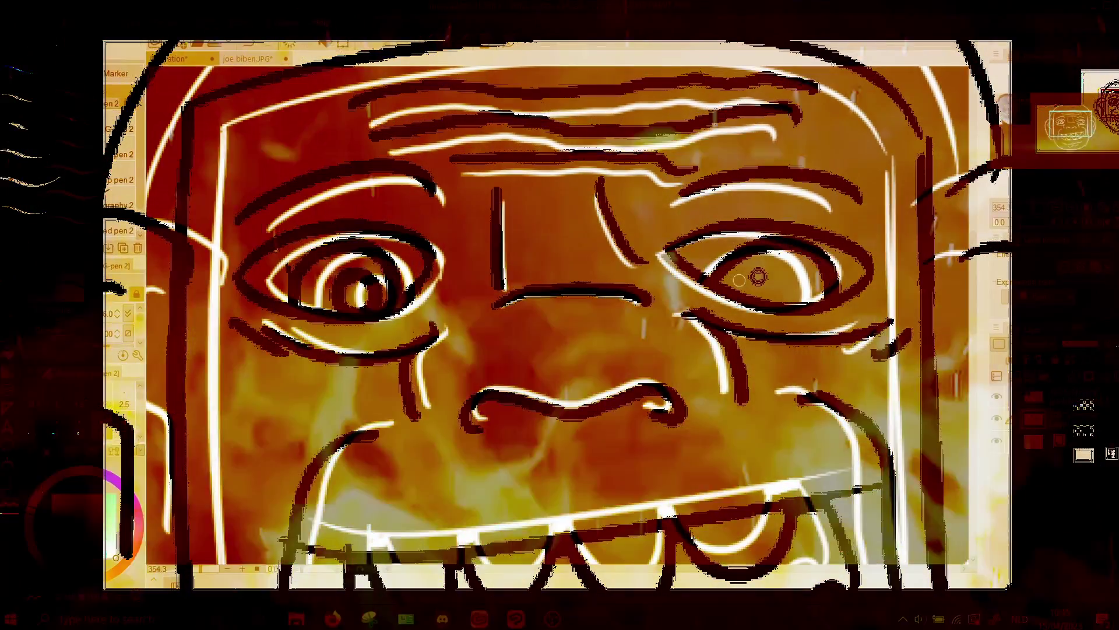
pyautogui.moveTo(761, 271)
pyautogui.mouseDown()
pyautogui.moveTo(751, 291)
pyautogui.moveTo(768, 295)
pyautogui.moveTo(779, 275)
pyautogui.moveTo(755, 287)
pyautogui.mouseUp()
pyautogui.moveTo(772, 280); pyautogui.dragTo(764, 280)
pyautogui.scroll(-3, 415, 233)
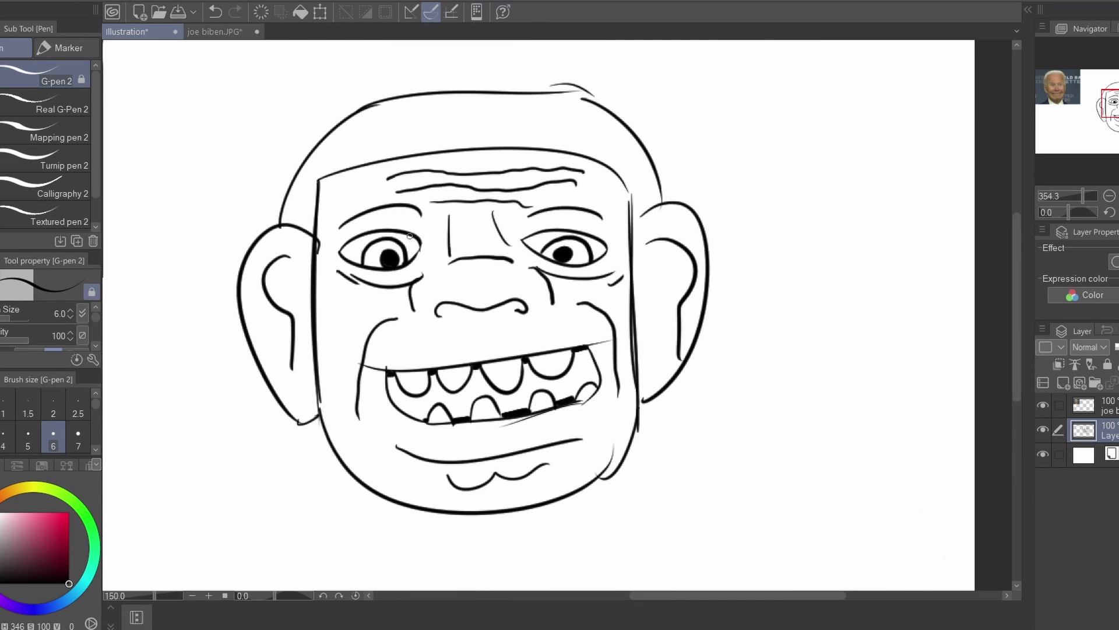
pyautogui.scroll(-3, 618, 236)
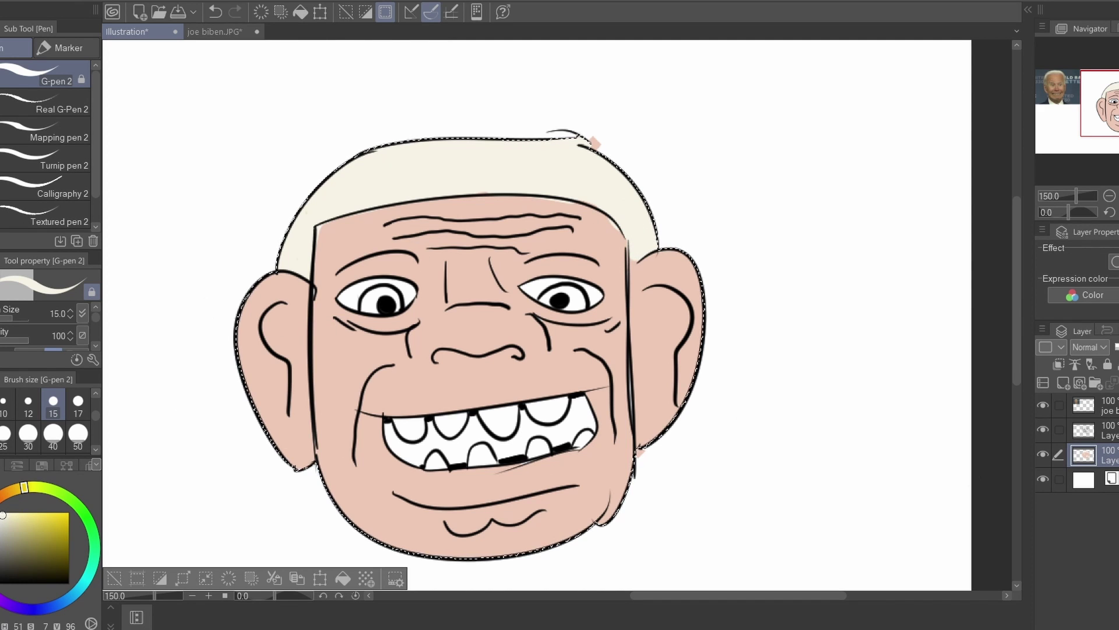
# - Change the Paper layer's colour to grey 949494
pyautogui.click(1101, 480)
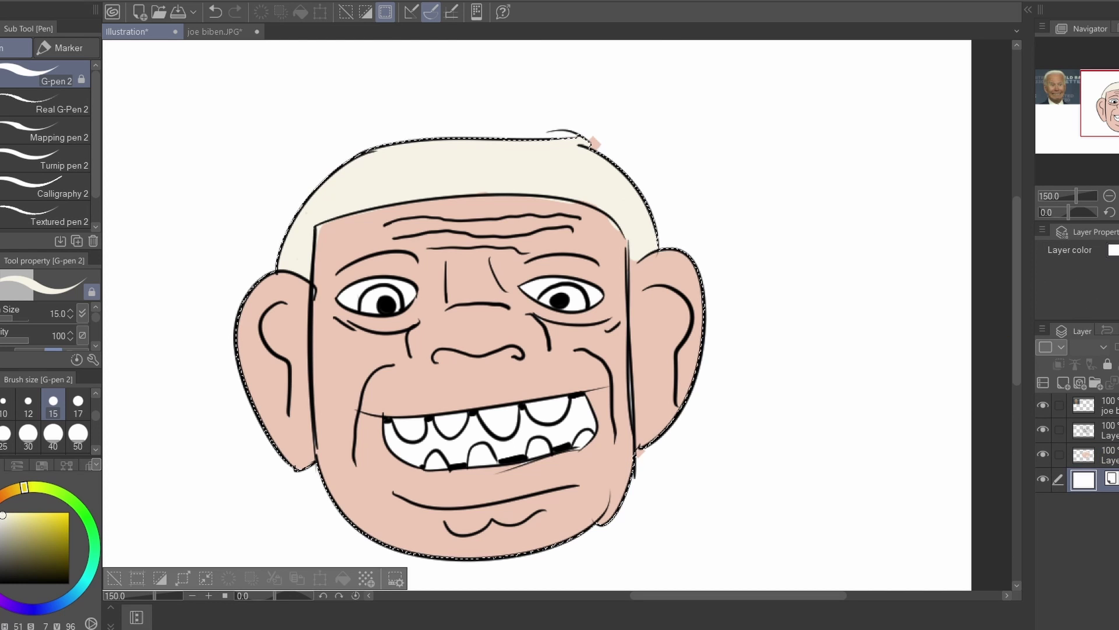
pyautogui.click(1114, 249)
pyautogui.click(626, 280)
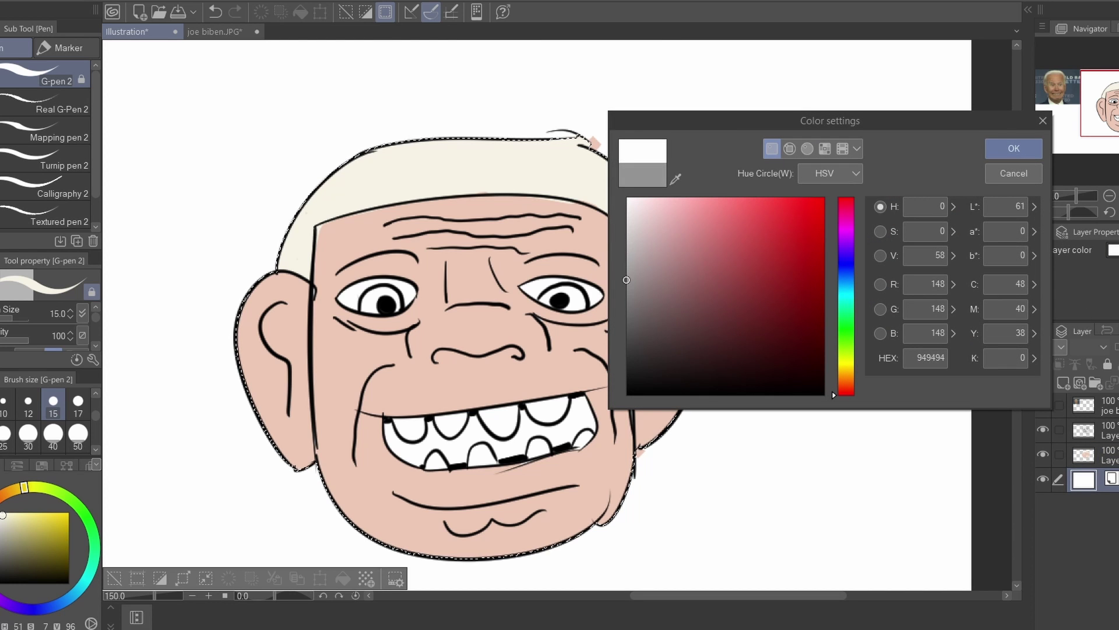
pyautogui.click(1014, 150)
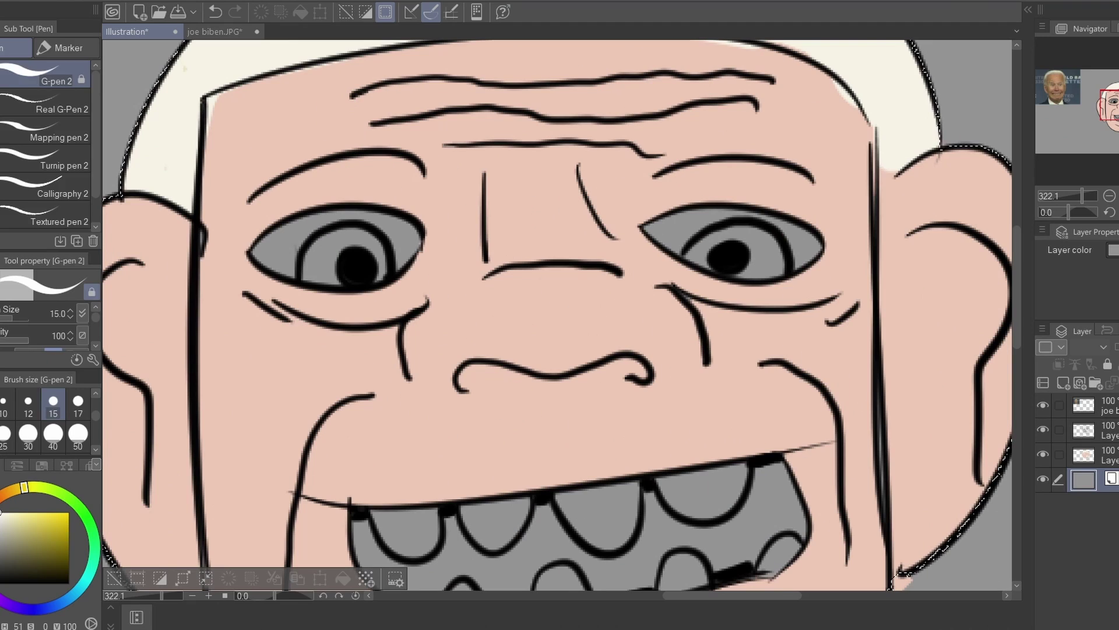
# - On the flat-colour layer beneath the line art, paint the eye whites white and the irises light blue with the size 15 G-pen
pyautogui.press('b')
pyautogui.press('p')
pyautogui.click(1102, 455)
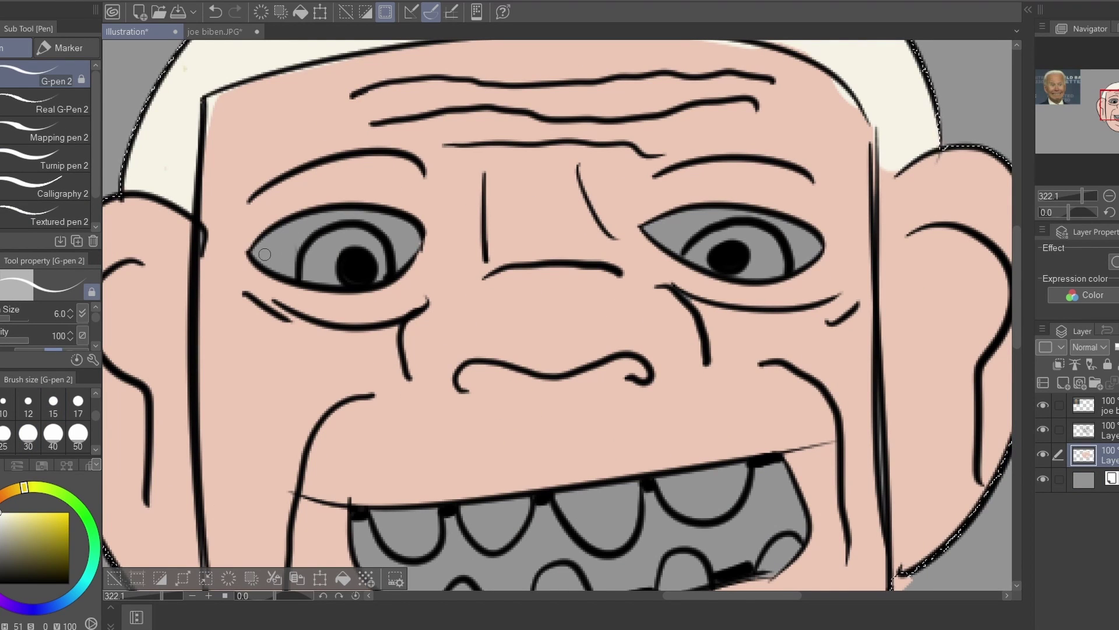
pyautogui.moveTo(261, 260); pyautogui.dragTo(260, 252)
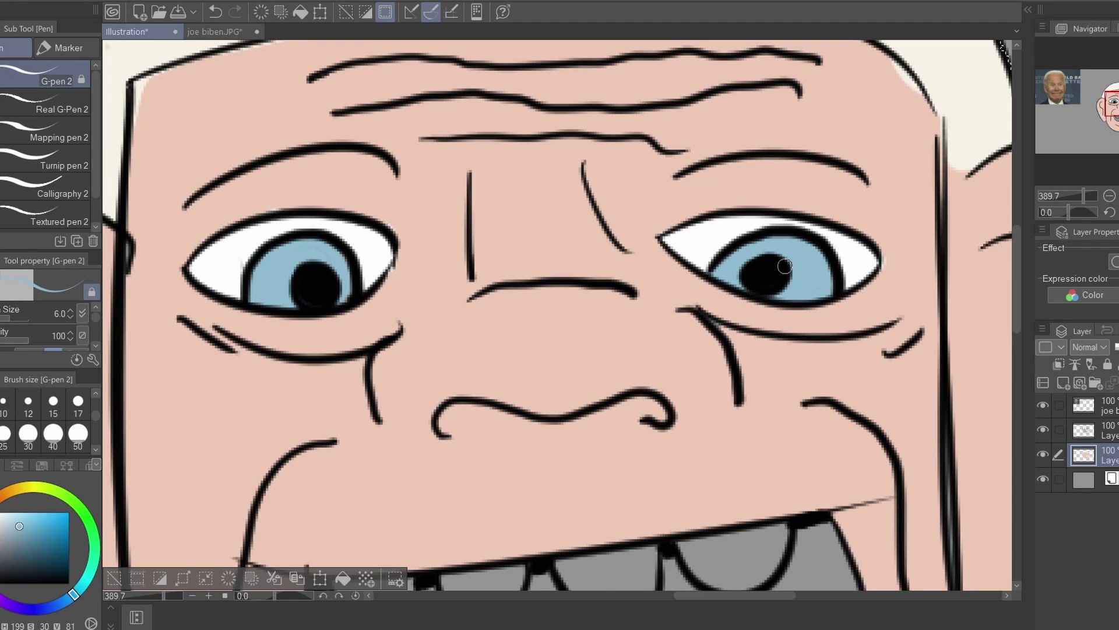
# - Fill all the upper and lower teeth with pale yellow (H 57, S 17, V 88) on the flat-colour layer
pyautogui.scroll(-6, 785, 266)
pyautogui.scroll(3, 598, 428)
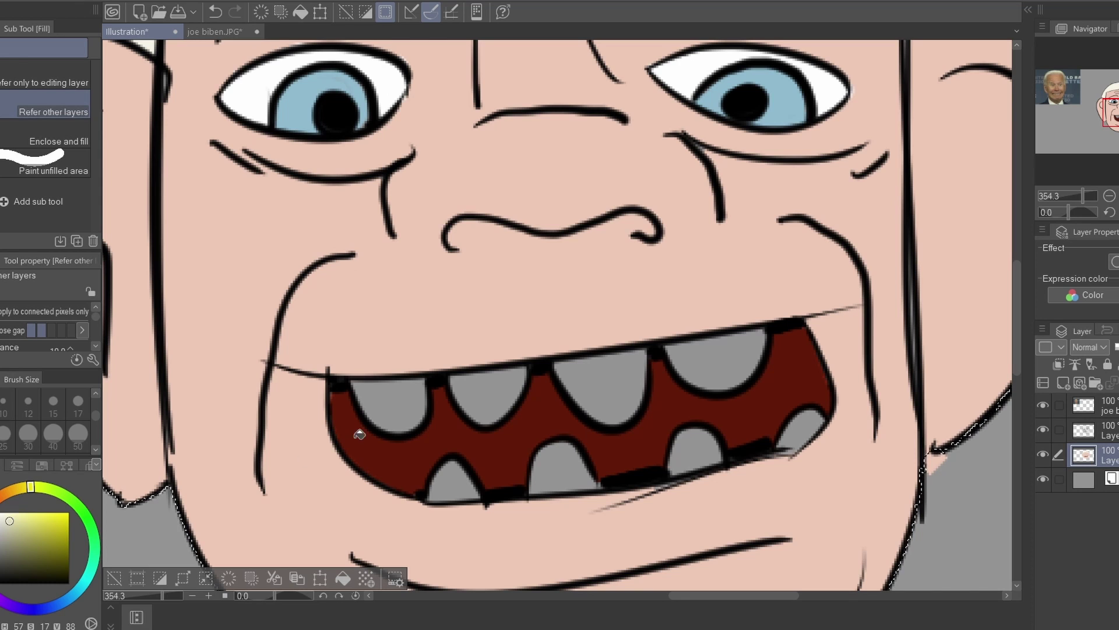
pyautogui.click(391, 397)
pyautogui.click(507, 385)
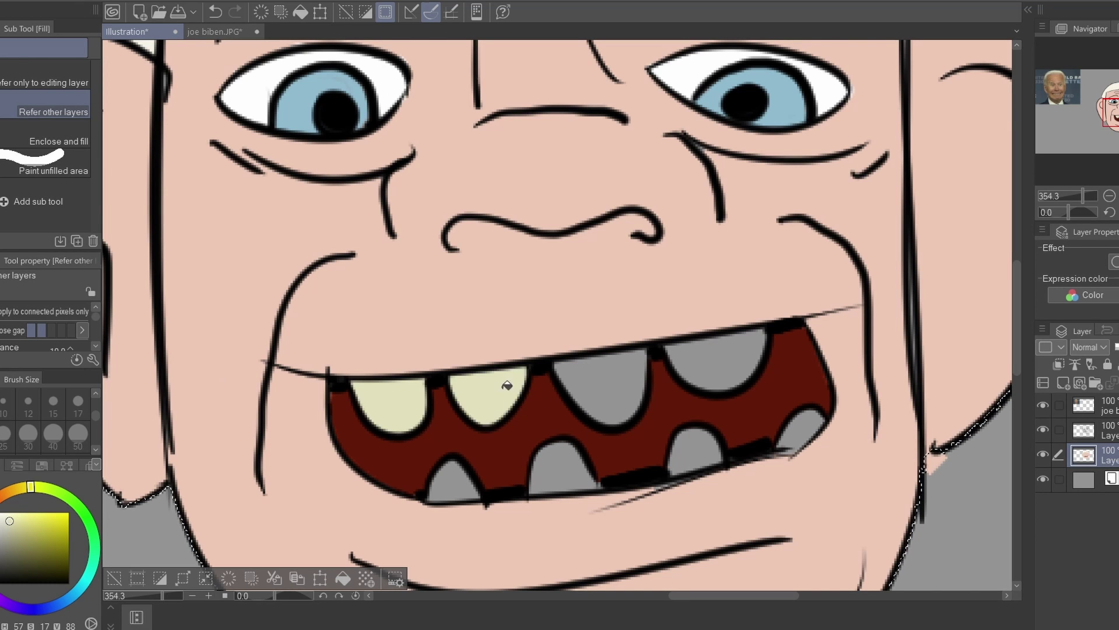
pyautogui.click(600, 382)
pyautogui.click(715, 359)
pyautogui.click(453, 483)
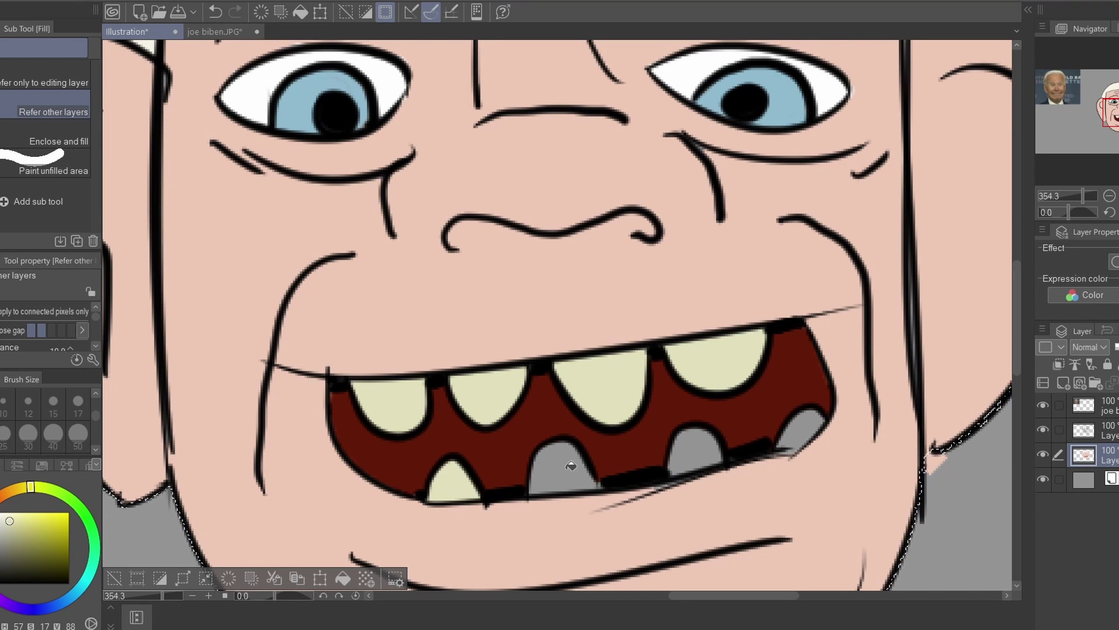
pyautogui.click(572, 465)
pyautogui.click(697, 450)
pyautogui.click(802, 428)
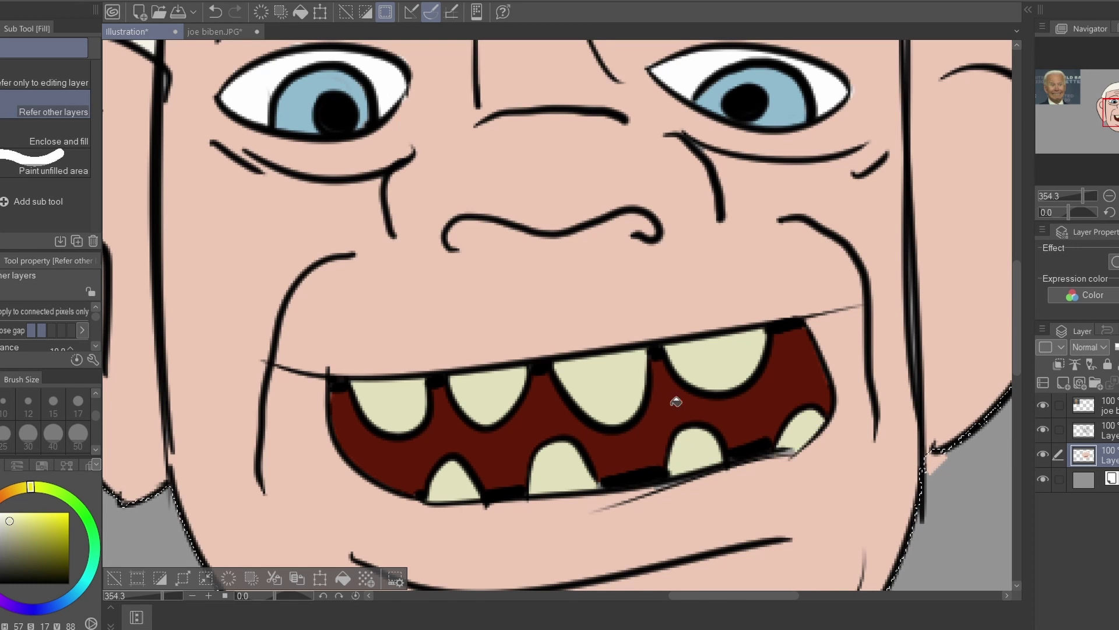
# - Clear the selection around the head and reference photo
pyautogui.scroll(-10, 677, 401)
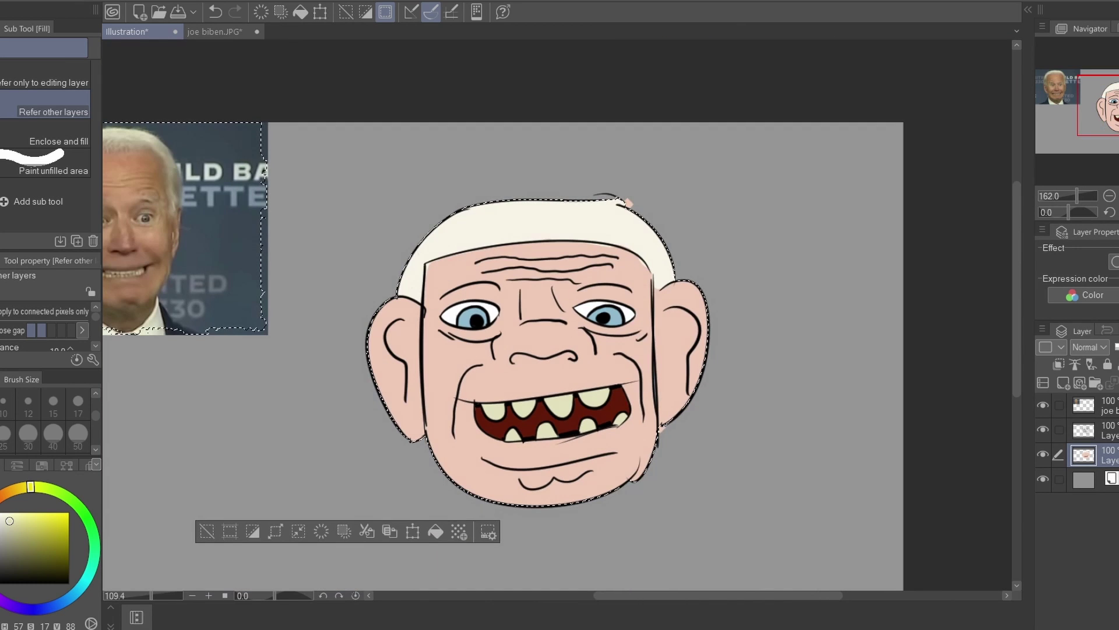
pyautogui.press('m')
pyautogui.moveTo(582, 165); pyautogui.dragTo(607, 174)
pyautogui.click(543, 96)
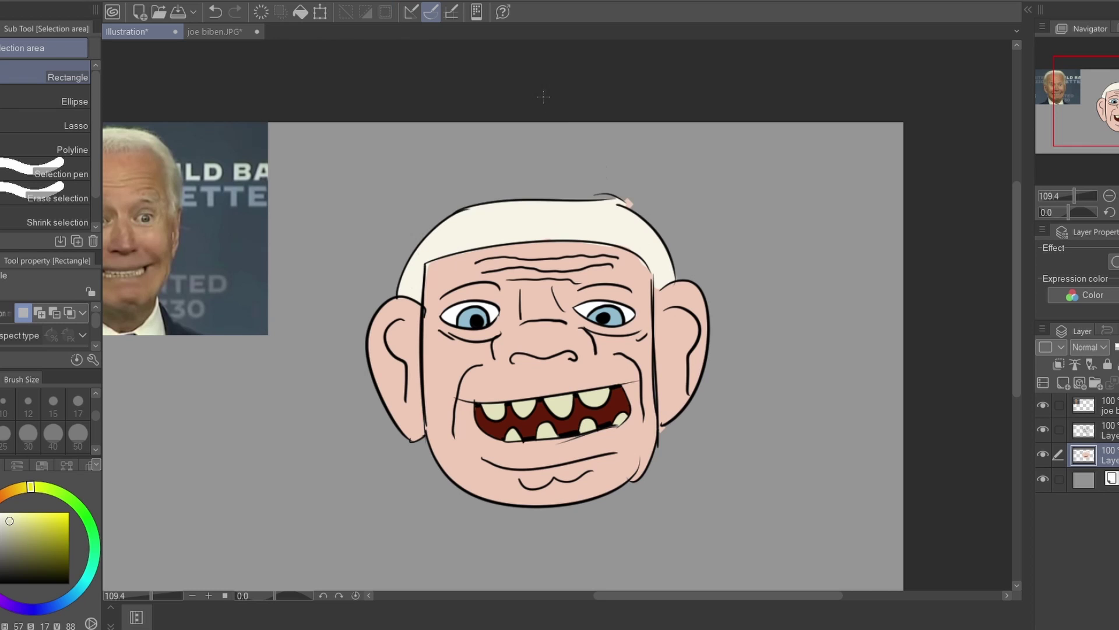
pyautogui.scroll(-2, 684, 221)
pyautogui.scroll(1, 542, 358)
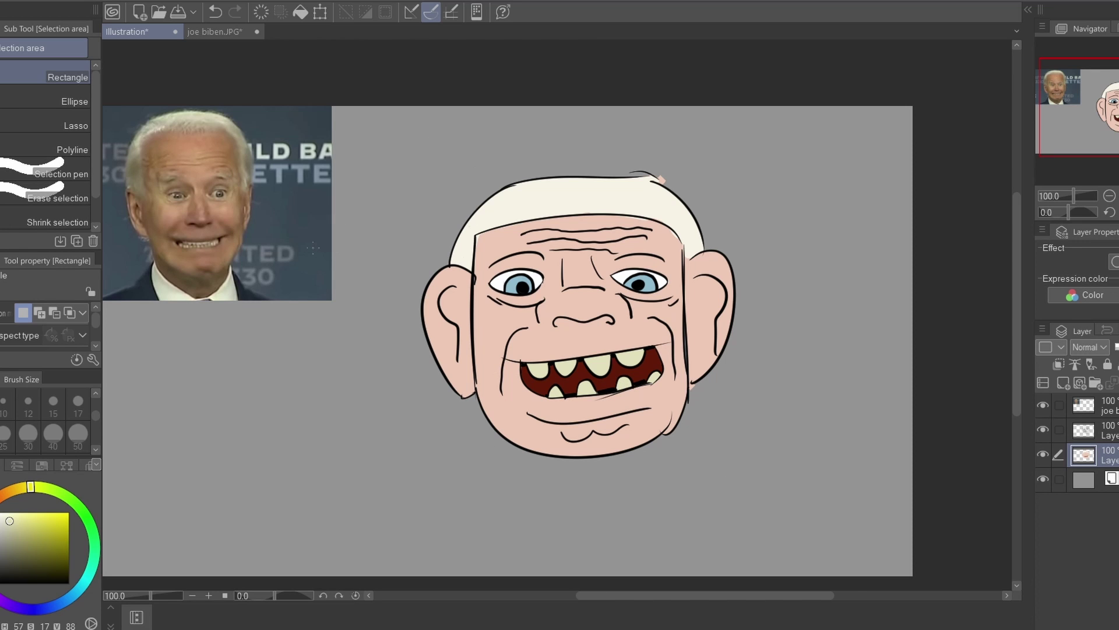
pyautogui.scroll(1, 507, 291)
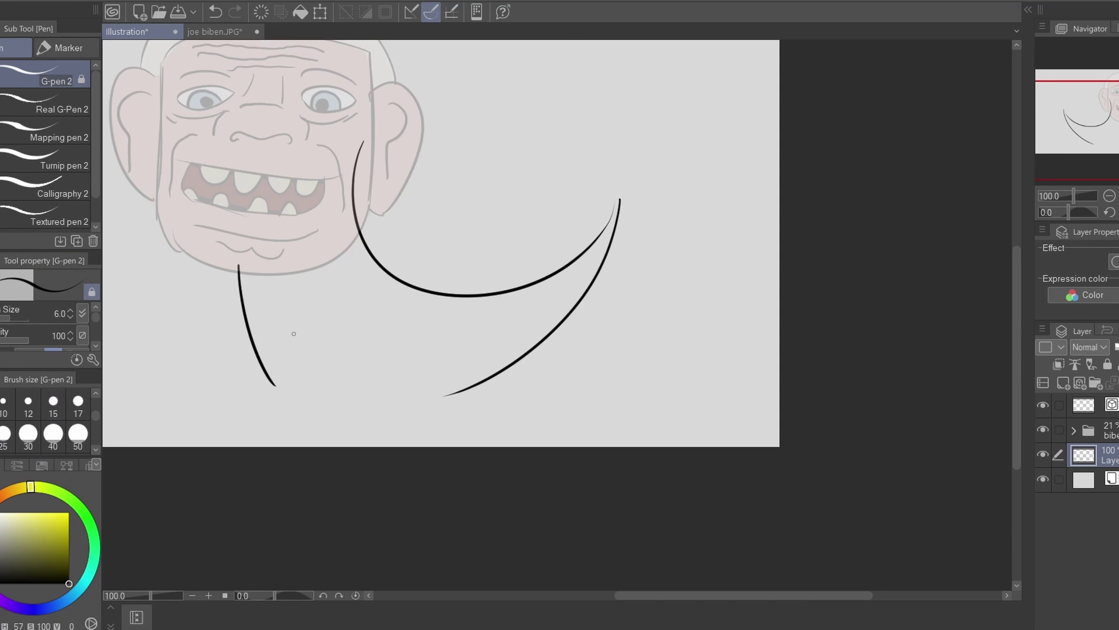
# - Scale down the head in the biben folder using a rectangular selection, and return to the body line layer beneath it
pyautogui.scroll(-5, 220, 272)
pyautogui.scroll(5, 303, 297)
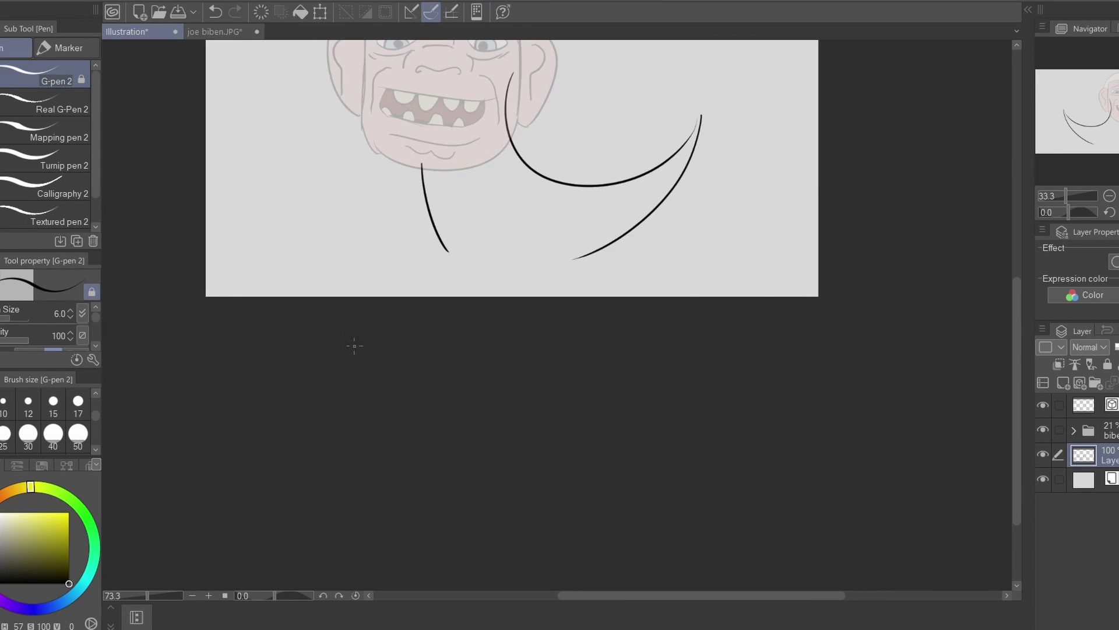
pyautogui.scroll(-4, 356, 297)
pyautogui.scroll(4, 364, 178)
pyautogui.hotkey('alt', ']')
pyautogui.press('m')
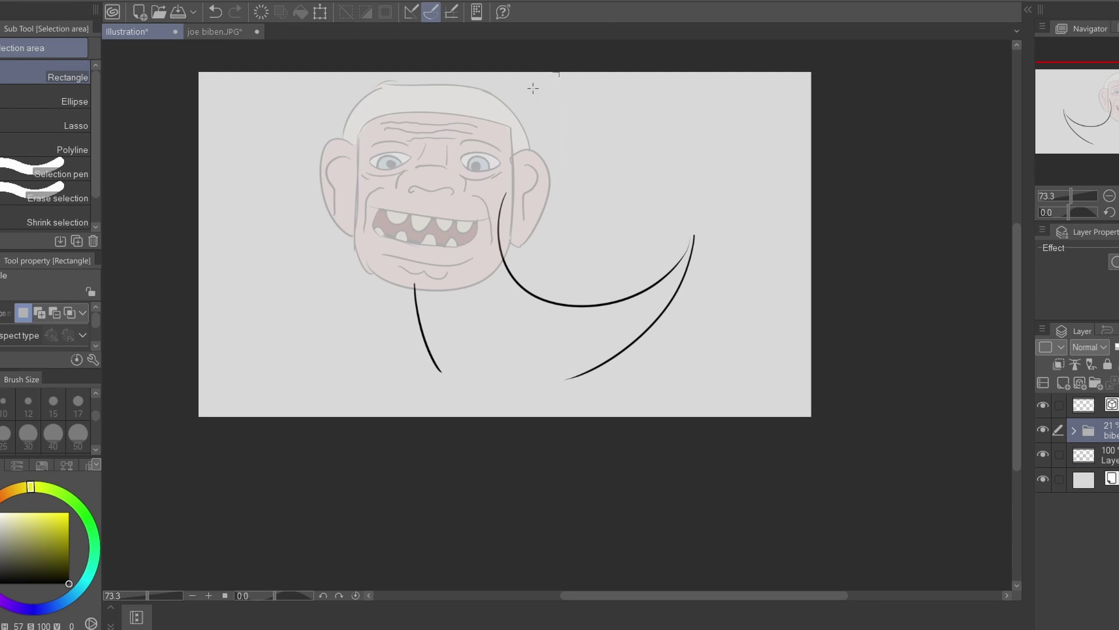
pyautogui.moveTo(559, 72); pyautogui.dragTo(240, 317)
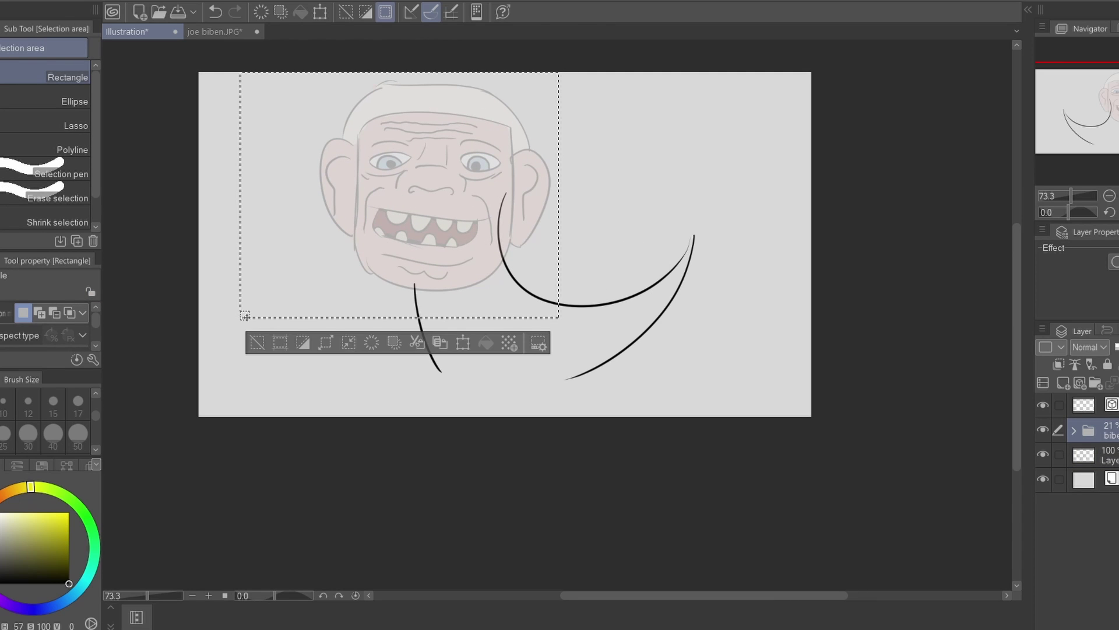
pyautogui.click(463, 343)
pyautogui.hotkey('alt', '[')
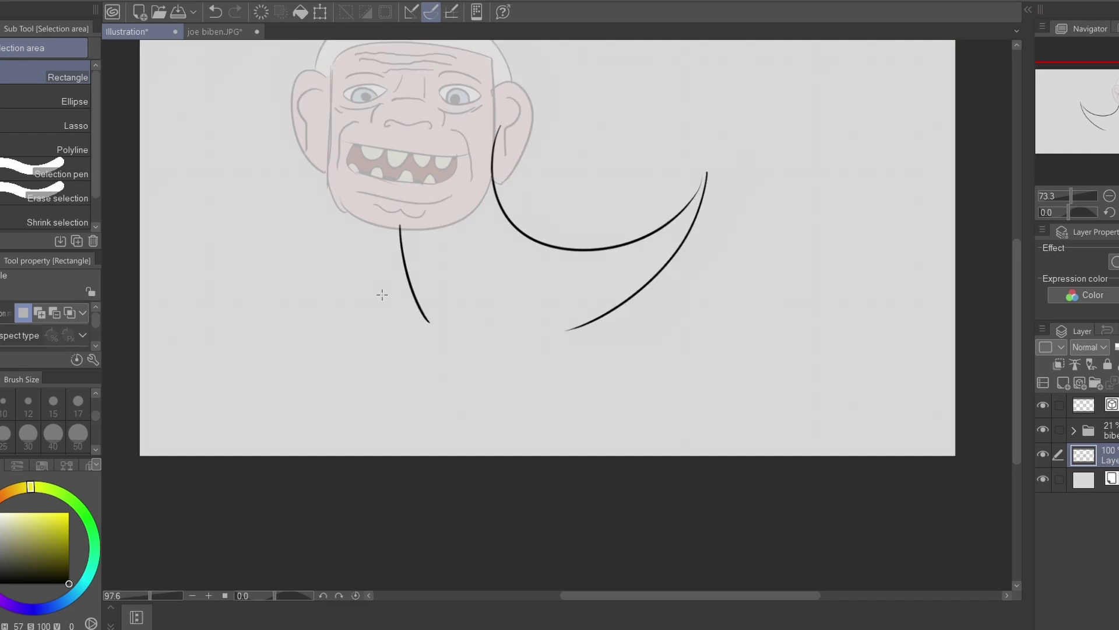
# - Draw the dinosaur's belly, two legs with rounded feet and small arms with hands using the size 6 G-pen
pyautogui.scroll(2, 384, 300)
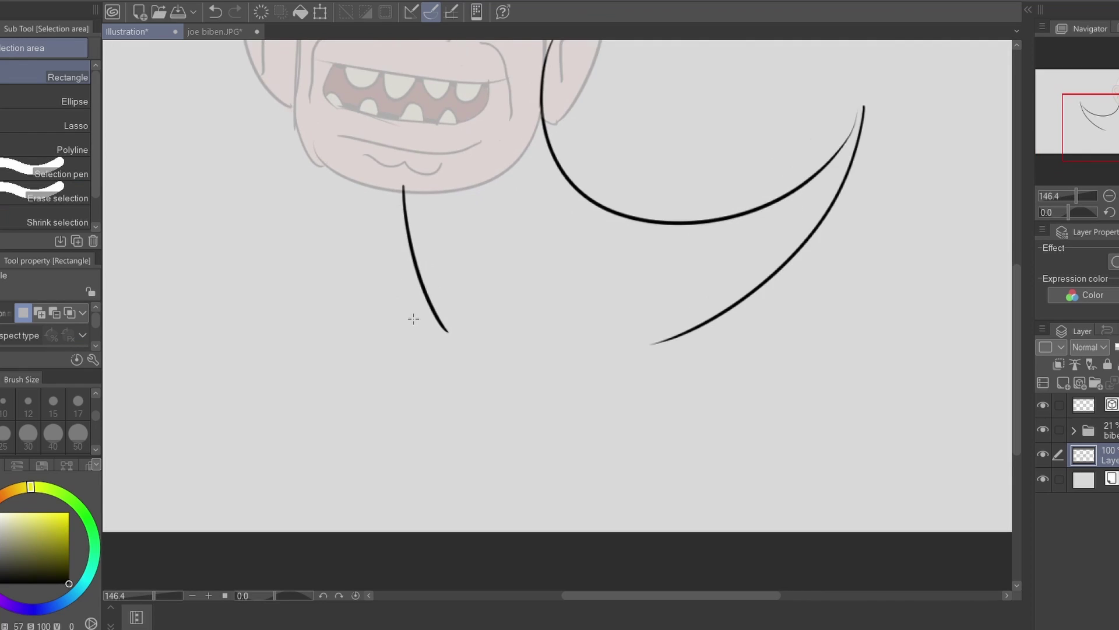
pyautogui.scroll(-2, 412, 317)
pyautogui.press('p')
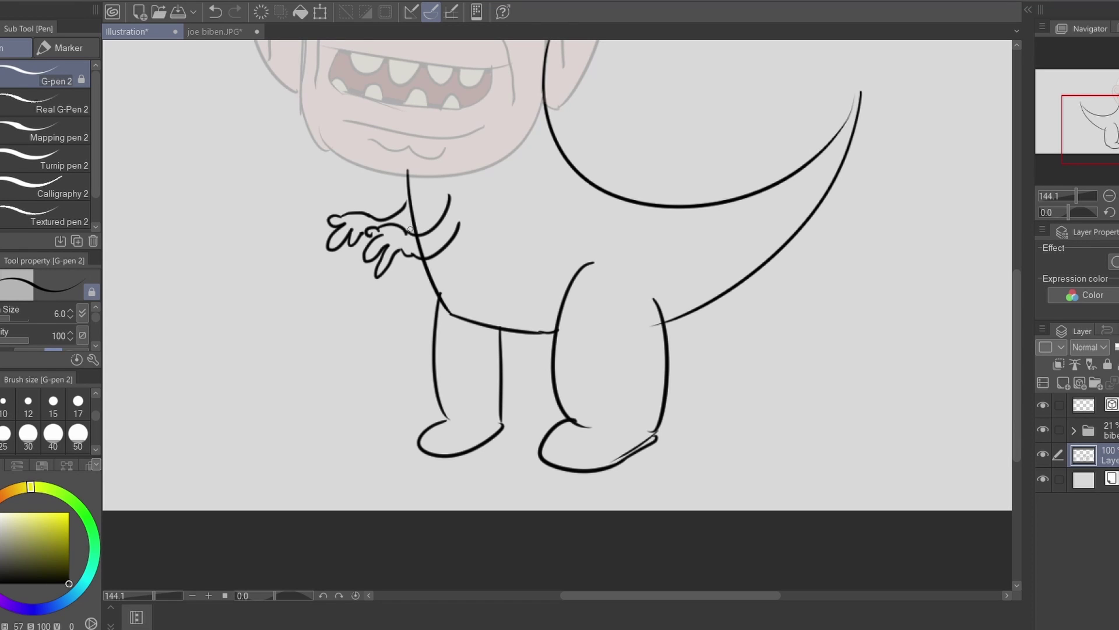
pyautogui.scroll(4, 412, 228)
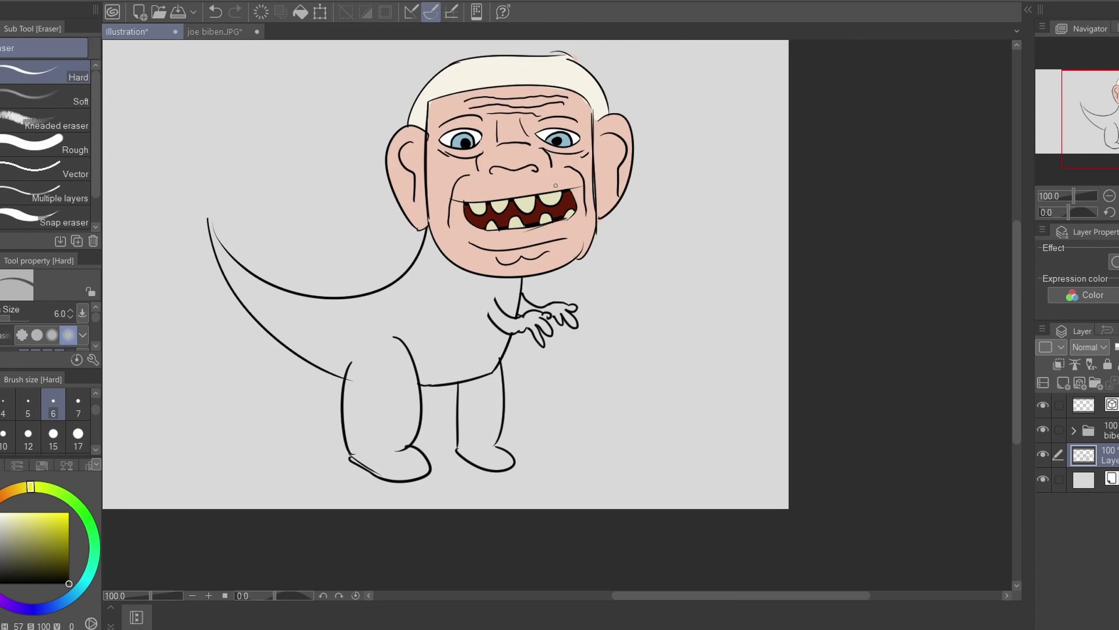
# - Draw a row of pointed spikes along the dinosaur's neck, back and tail with the size 6 G-pen
pyautogui.scroll(5, 449, 280)
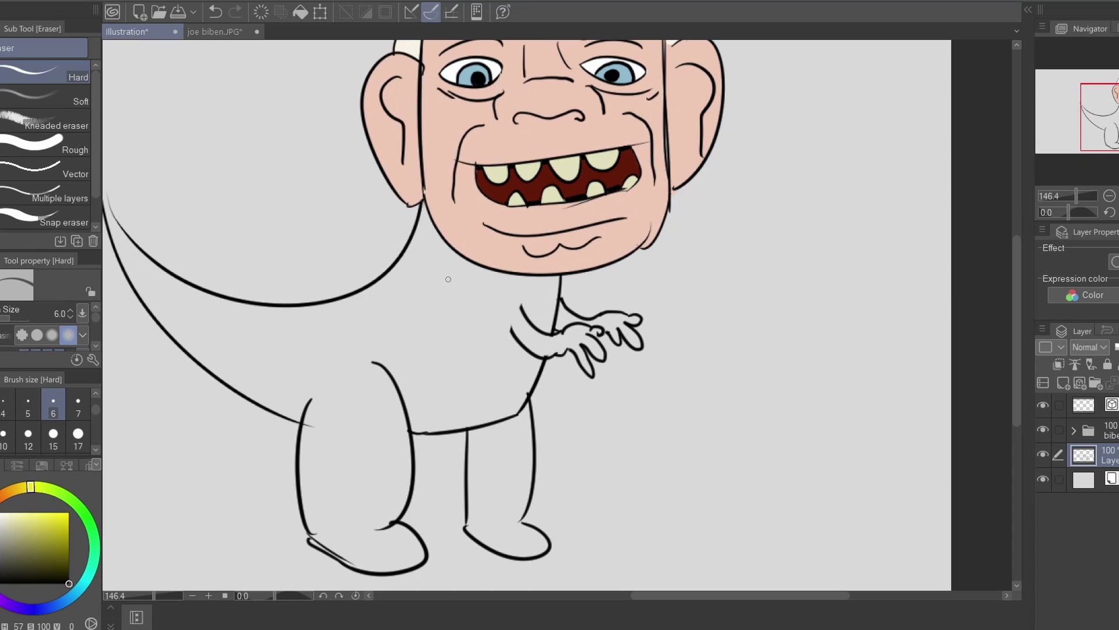
pyautogui.press('p')
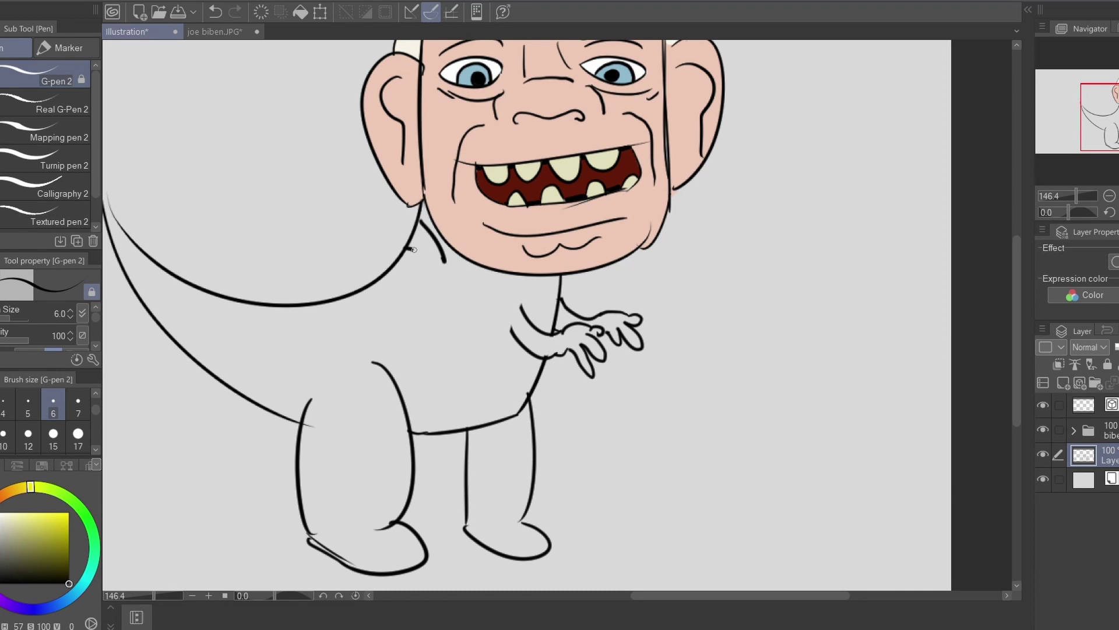
pyautogui.moveTo(381, 276); pyautogui.dragTo(397, 298)
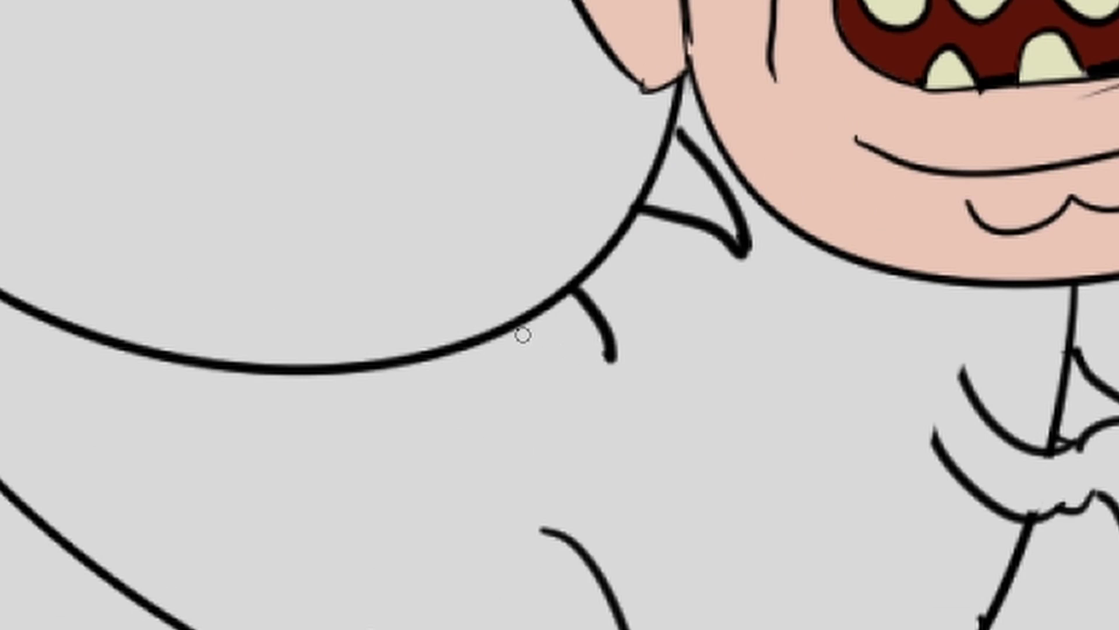
pyautogui.moveTo(528, 325); pyautogui.dragTo(617, 354)
pyautogui.moveTo(392, 367); pyautogui.dragTo(402, 419)
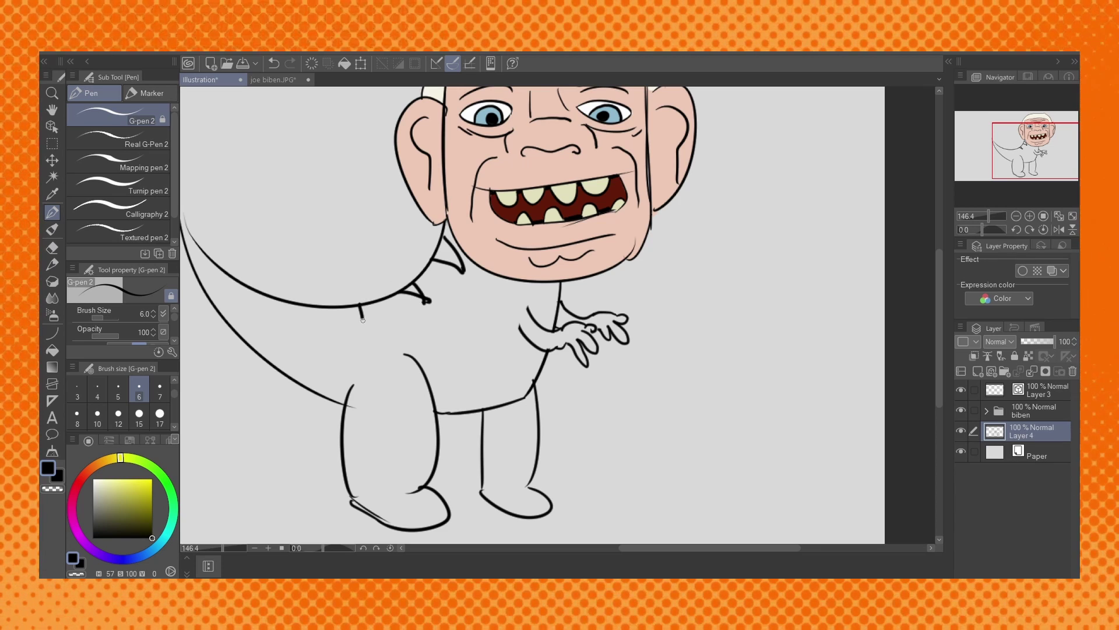
pyautogui.moveTo(363, 320); pyautogui.dragTo(362, 330)
pyautogui.moveTo(302, 305); pyautogui.dragTo(302, 331)
pyautogui.scroll(-4, 408, 308)
pyautogui.scroll(3, 317, 297)
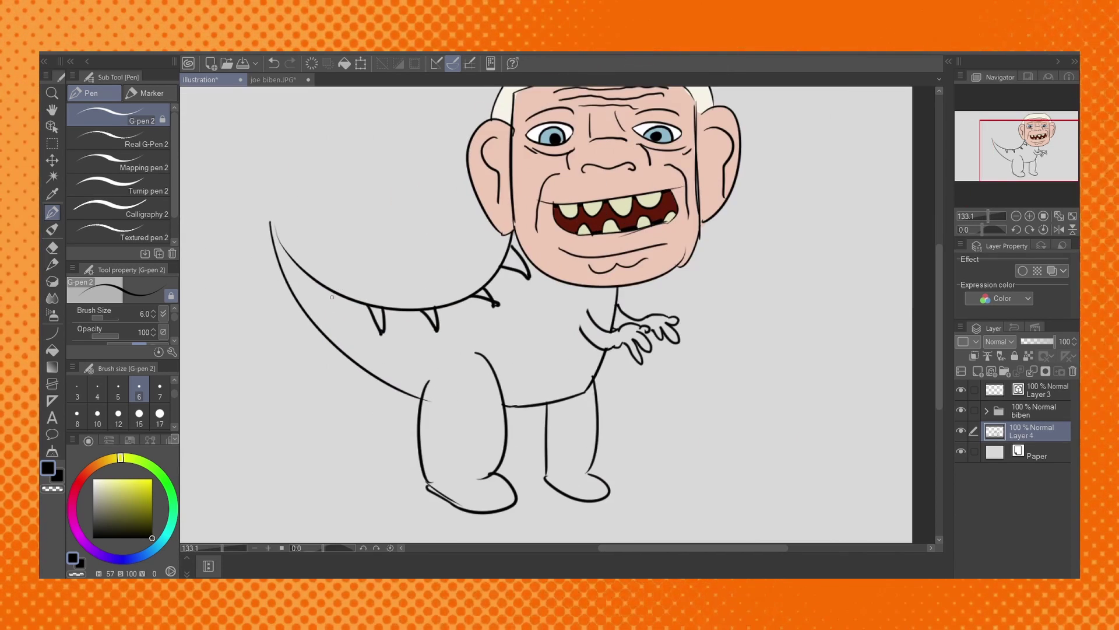
pyautogui.moveTo(331, 291); pyautogui.dragTo(323, 315)
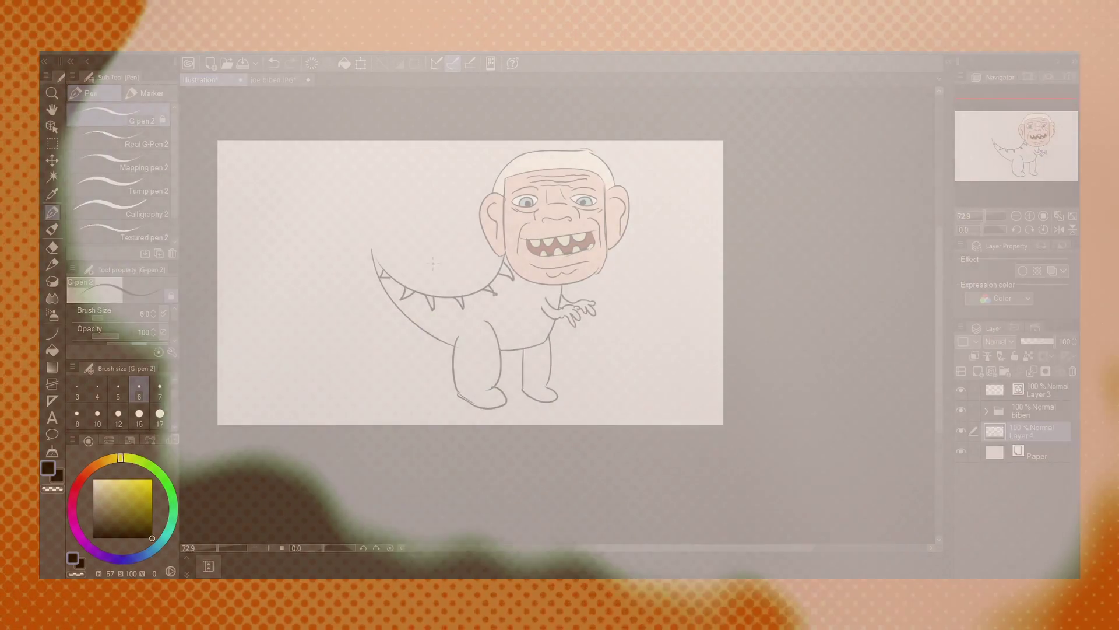
# - Draw small rounded spots on the dinosaur's legs, tail and upper body on Layer 4
pyautogui.scroll(8, 504, 349)
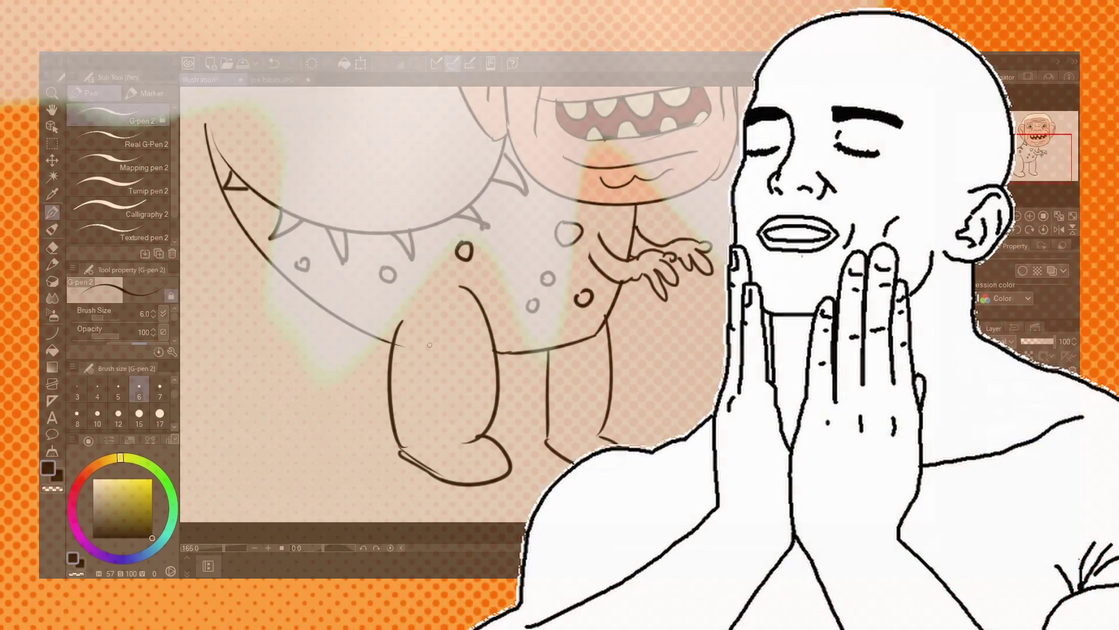
pyautogui.moveTo(435, 368)
pyautogui.mouseDown()
pyautogui.moveTo(432, 385)
pyautogui.moveTo(438, 367)
pyautogui.mouseUp()
pyautogui.moveTo(437, 423); pyautogui.dragTo(439, 423)
pyautogui.moveTo(471, 388)
pyautogui.mouseDown()
pyautogui.moveTo(477, 399)
pyautogui.moveTo(472, 387)
pyautogui.mouseUp()
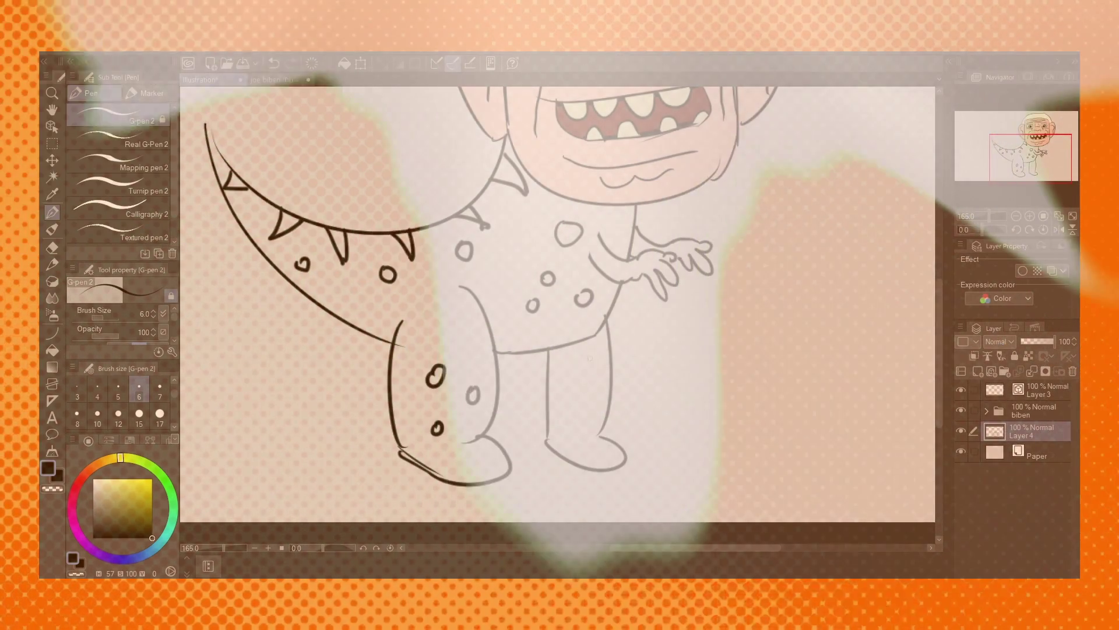
pyautogui.moveTo(584, 359); pyautogui.dragTo(589, 357)
pyautogui.moveTo(596, 401); pyautogui.dragTo(579, 422)
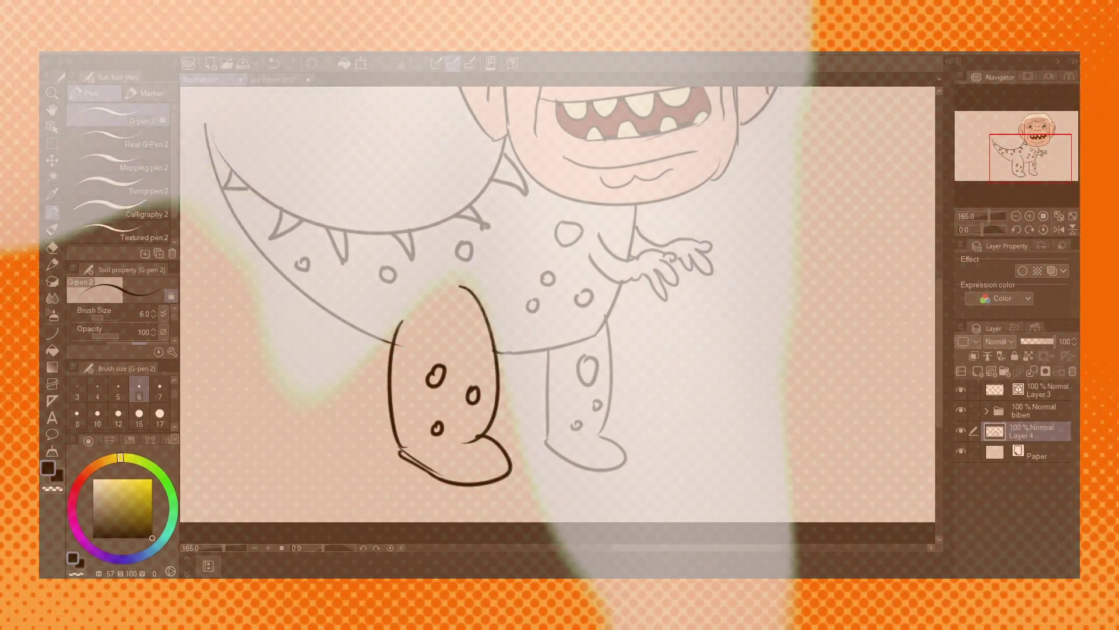
pyautogui.moveTo(249, 205); pyautogui.dragTo(251, 203)
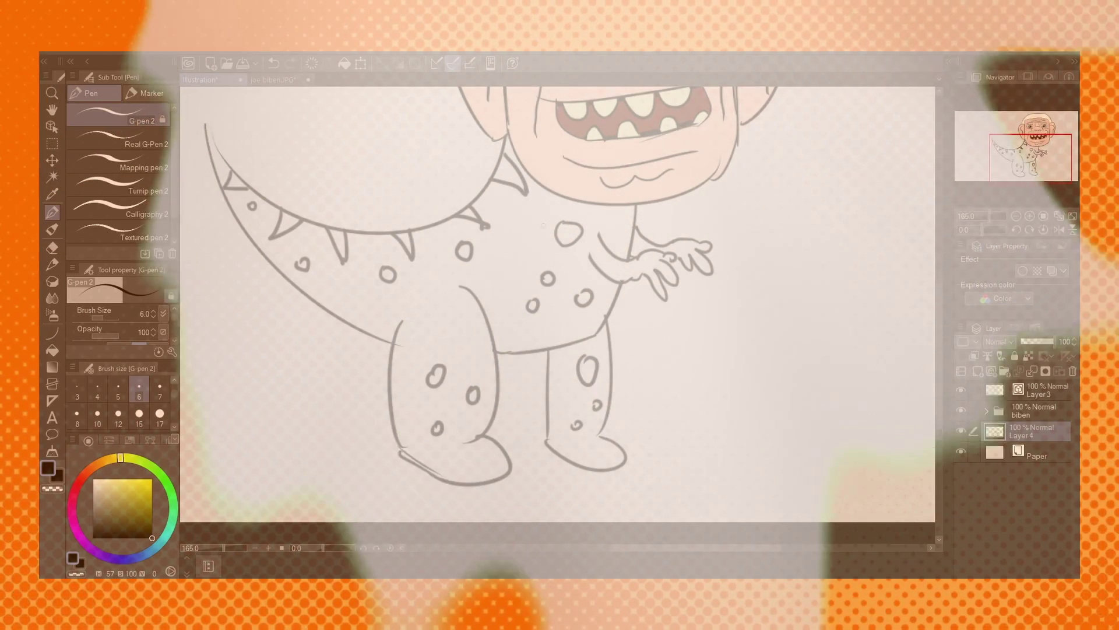
pyautogui.moveTo(517, 237)
pyautogui.mouseDown()
pyautogui.moveTo(513, 257)
pyautogui.moveTo(519, 237)
pyautogui.mouseUp()
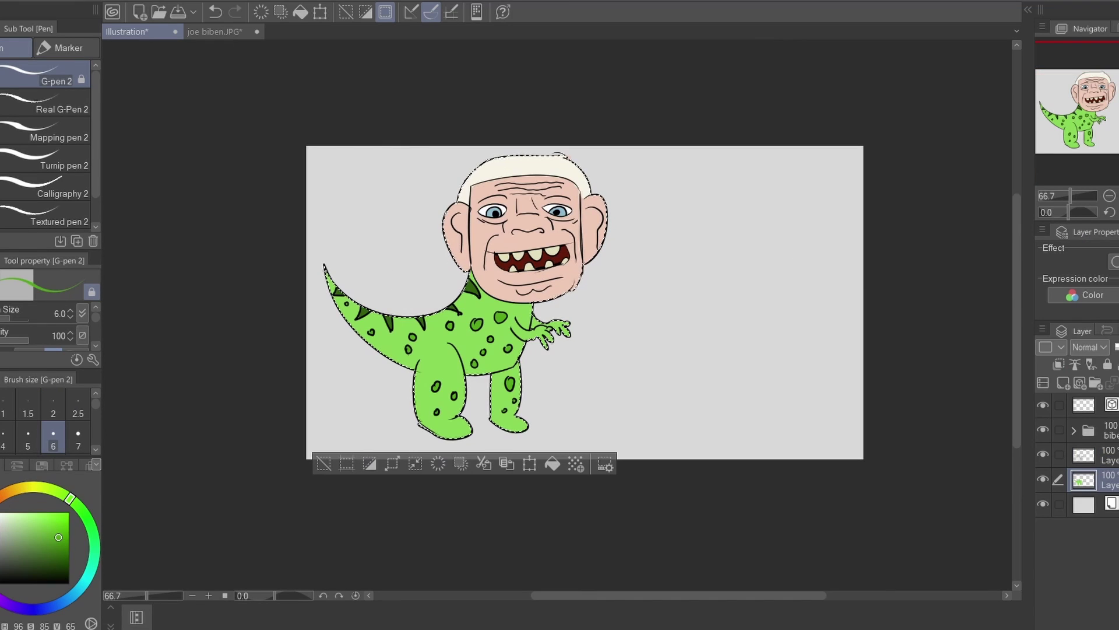
# - Choose a dark red (H 5, S 85, V 65) and brush a stream of fire coming out of the mouth
pyautogui.click(59, 537)
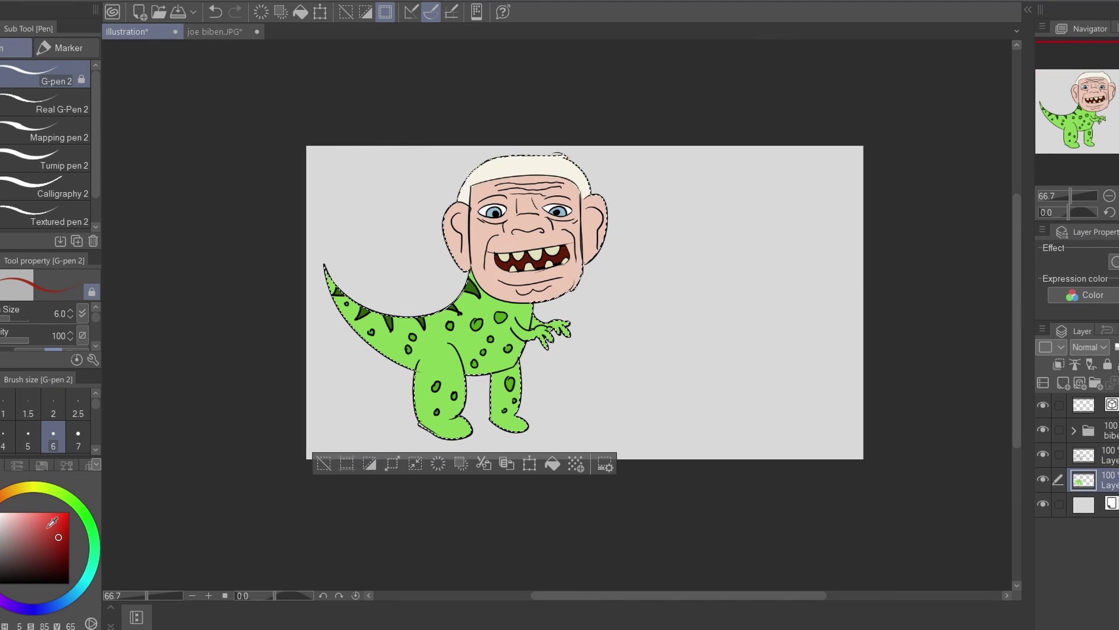
pyautogui.press('g')
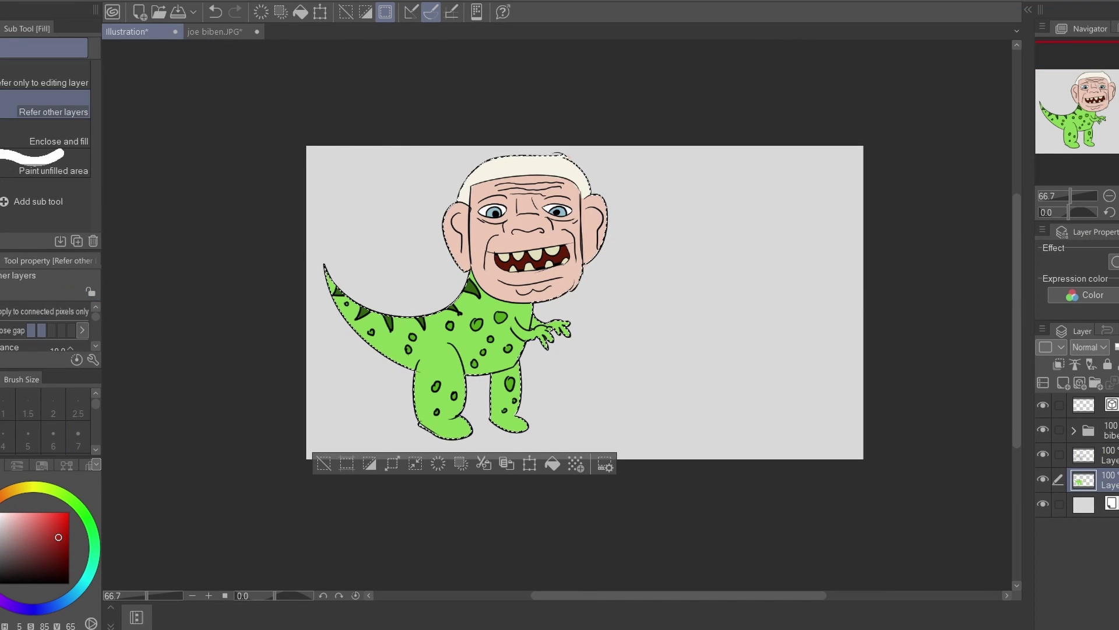
pyautogui.press('b')
pyautogui.moveTo(557, 239)
pyautogui.mouseDown()
pyautogui.moveTo(674, 205)
pyautogui.moveTo(592, 236)
pyautogui.mouseUp()
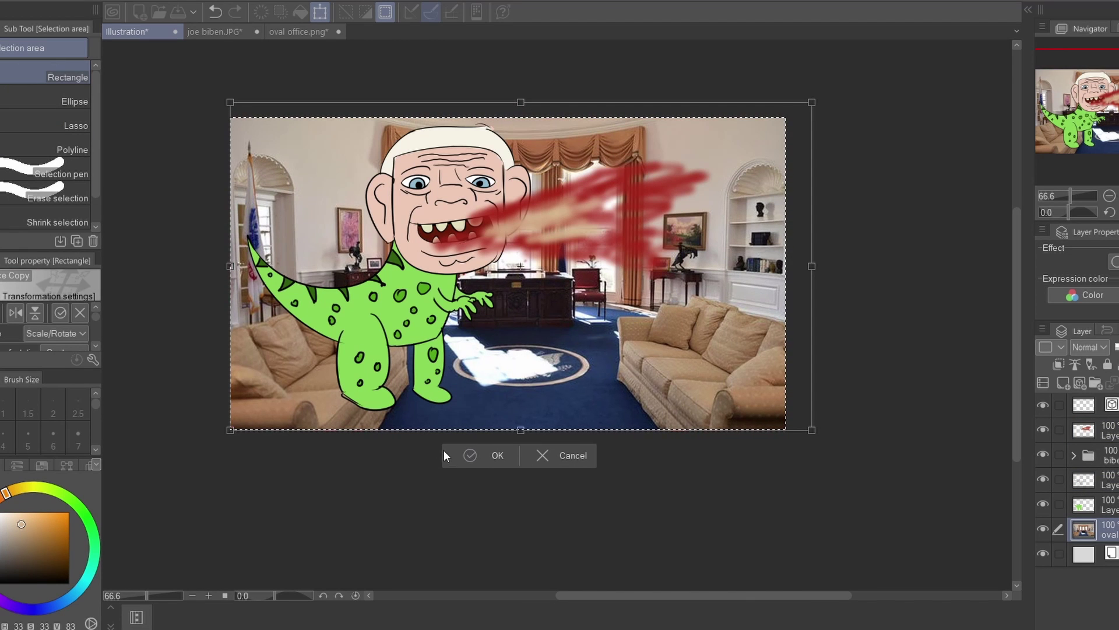
# - Scale the oval office image to cover the canvas as the background behind the dinosaur
pyautogui.press('Return')
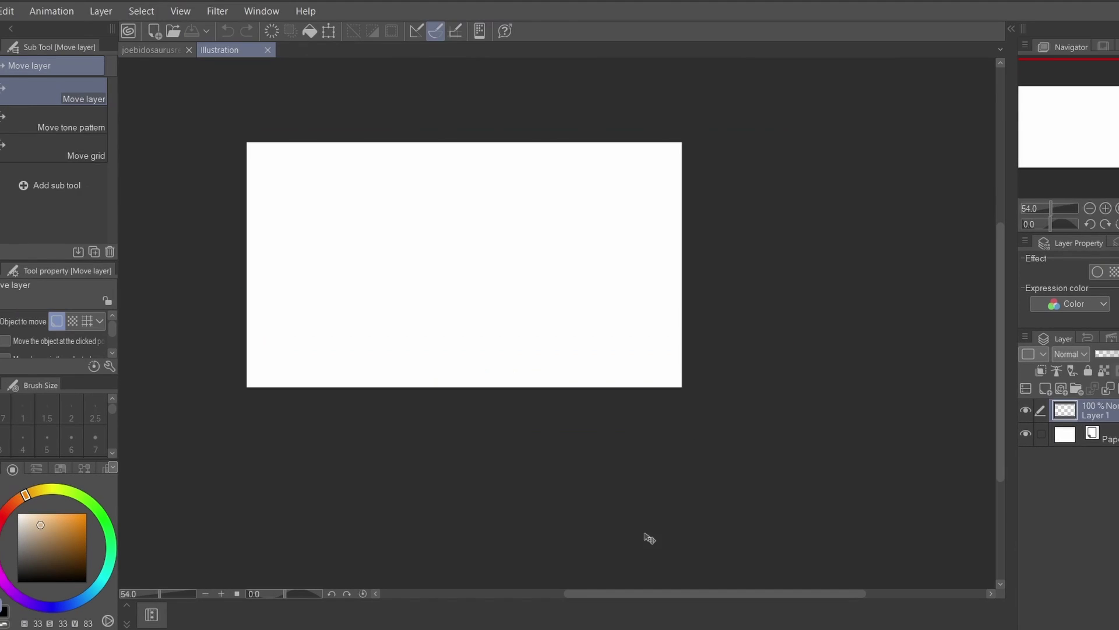
pyautogui.scroll(3, 279, 221)
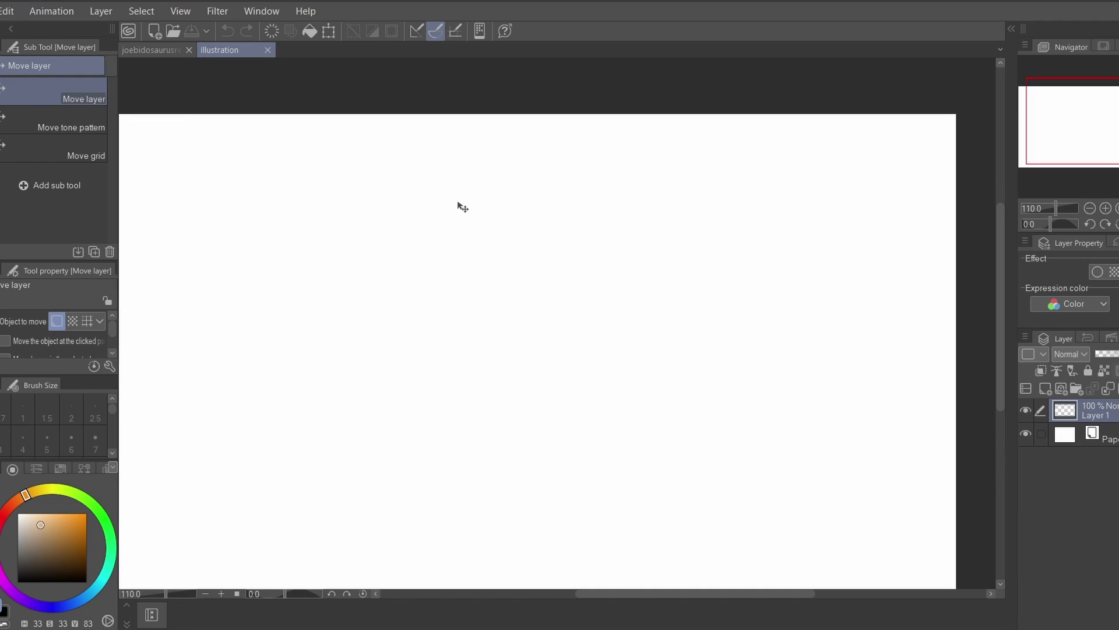
pyautogui.scroll(-1, 460, 205)
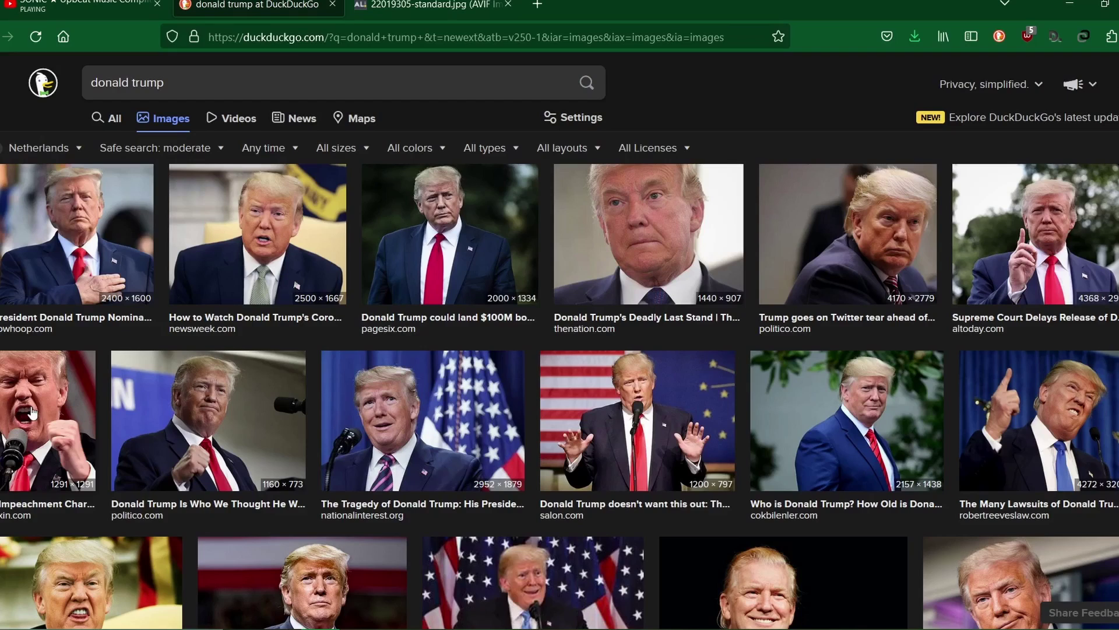
# - Pick the grimacing Donald Trump photo from Salon.com among the image results, open it full size and save it
pyautogui.click(41, 413)
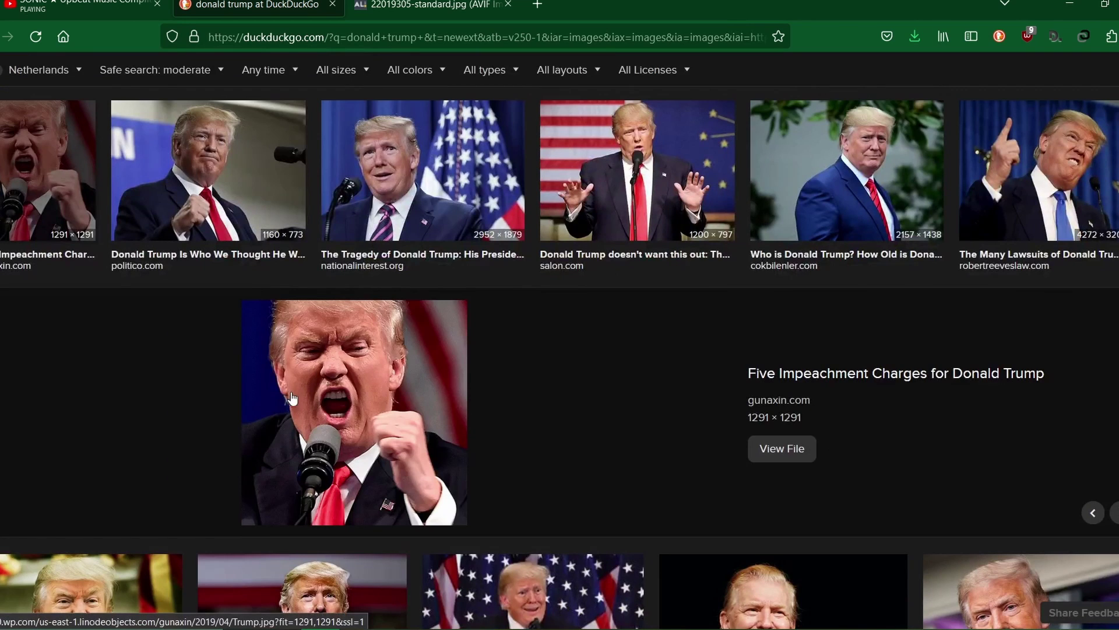
pyautogui.click(373, 192)
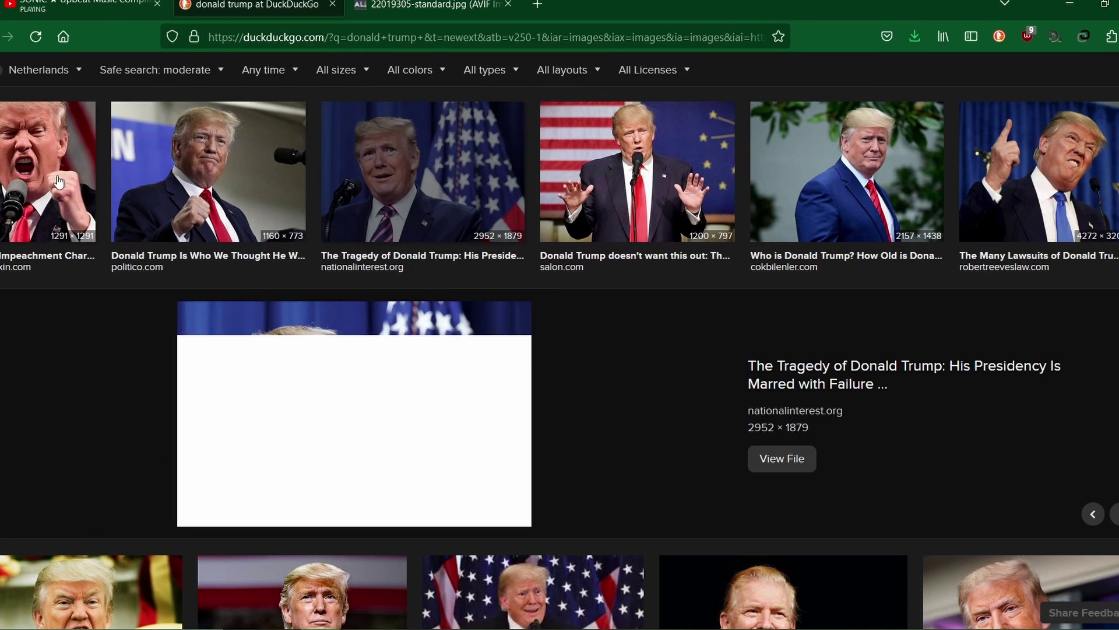
pyautogui.click(54, 175)
pyautogui.scroll(-5, 361, 391)
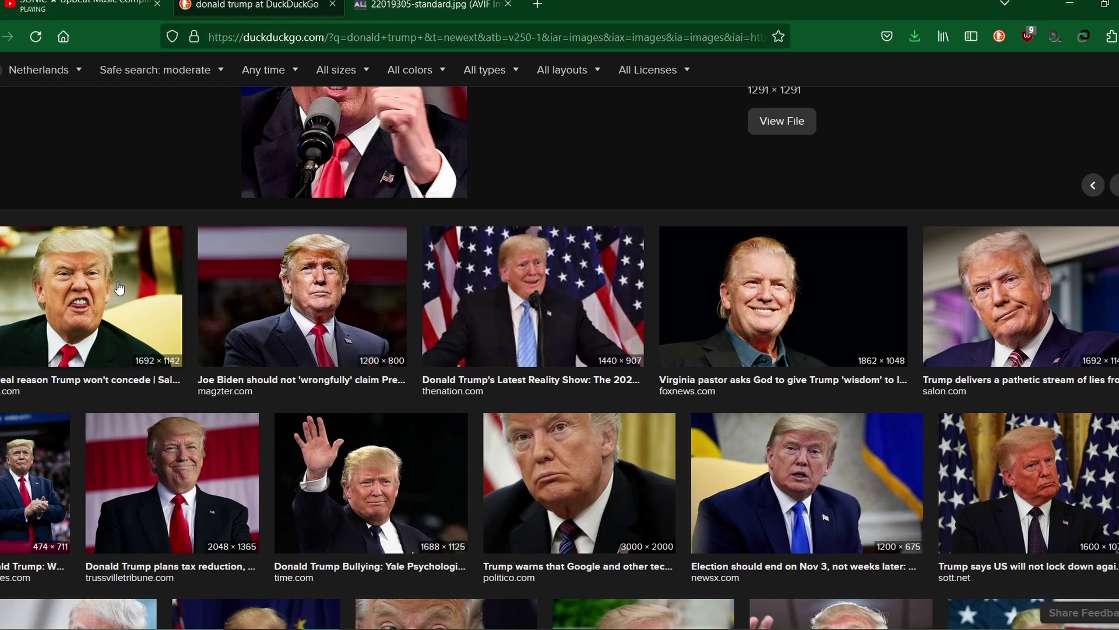
pyautogui.click(149, 289)
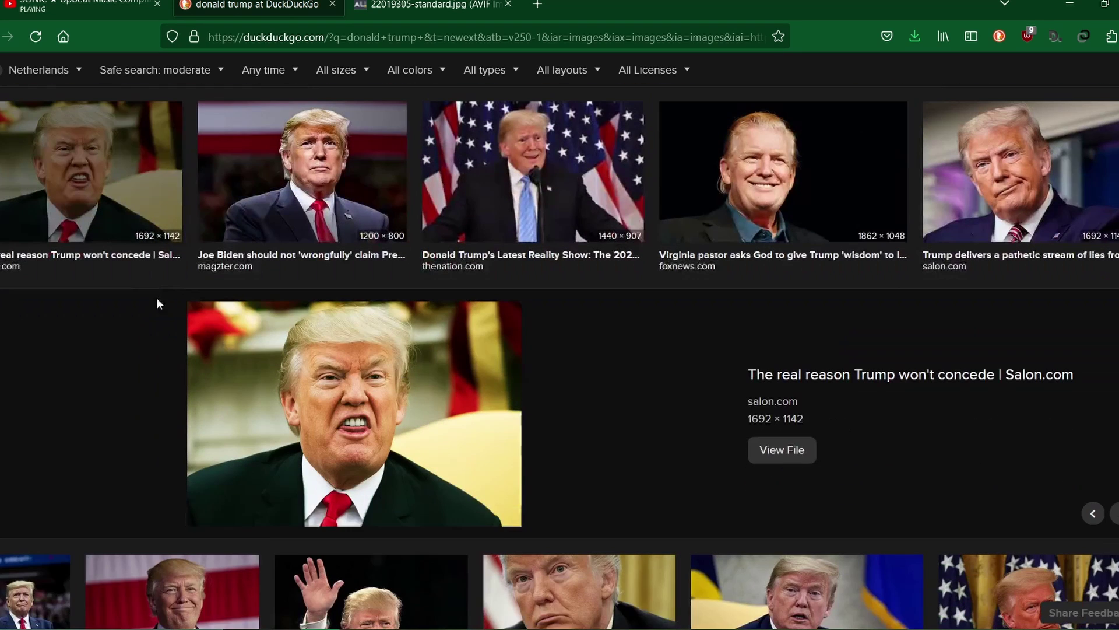
pyautogui.middleClick(354, 377)
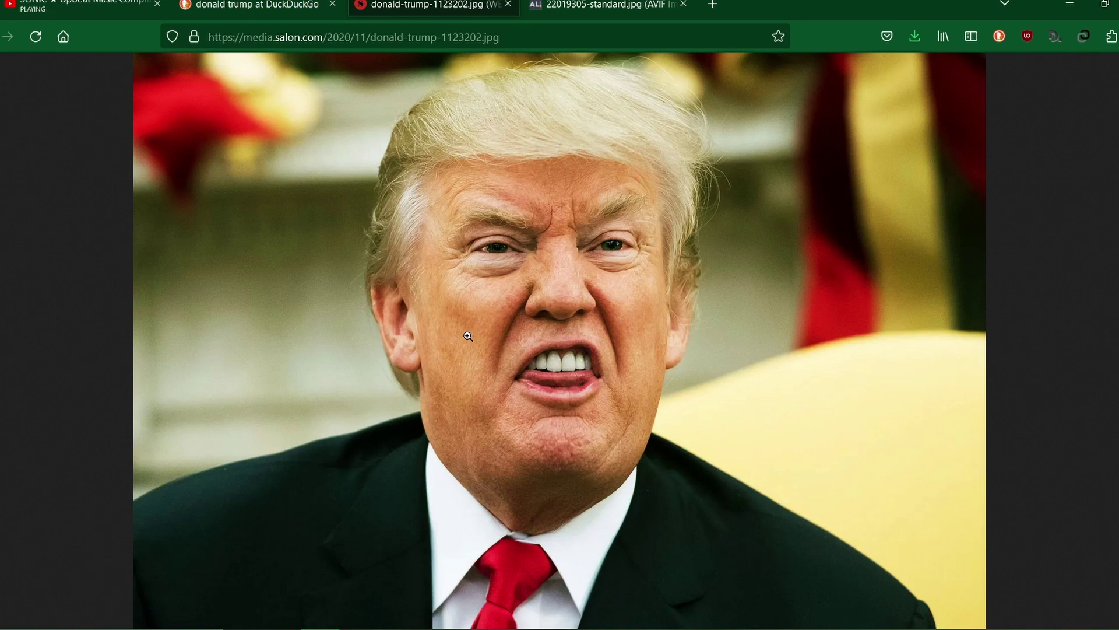
pyautogui.rightClick(394, 270)
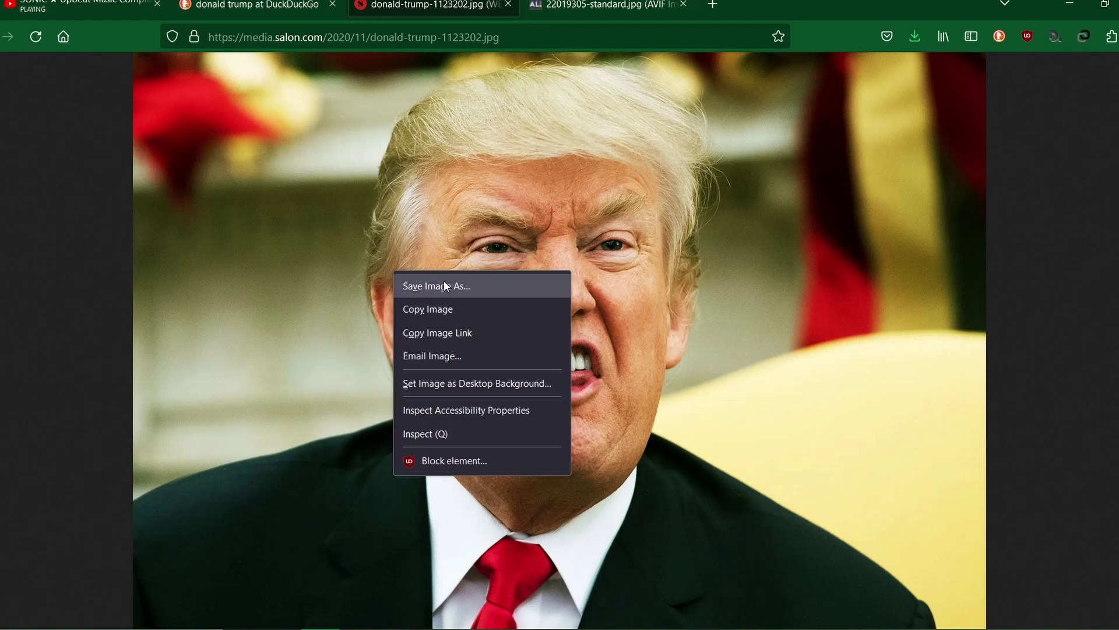
pyautogui.click(445, 285)
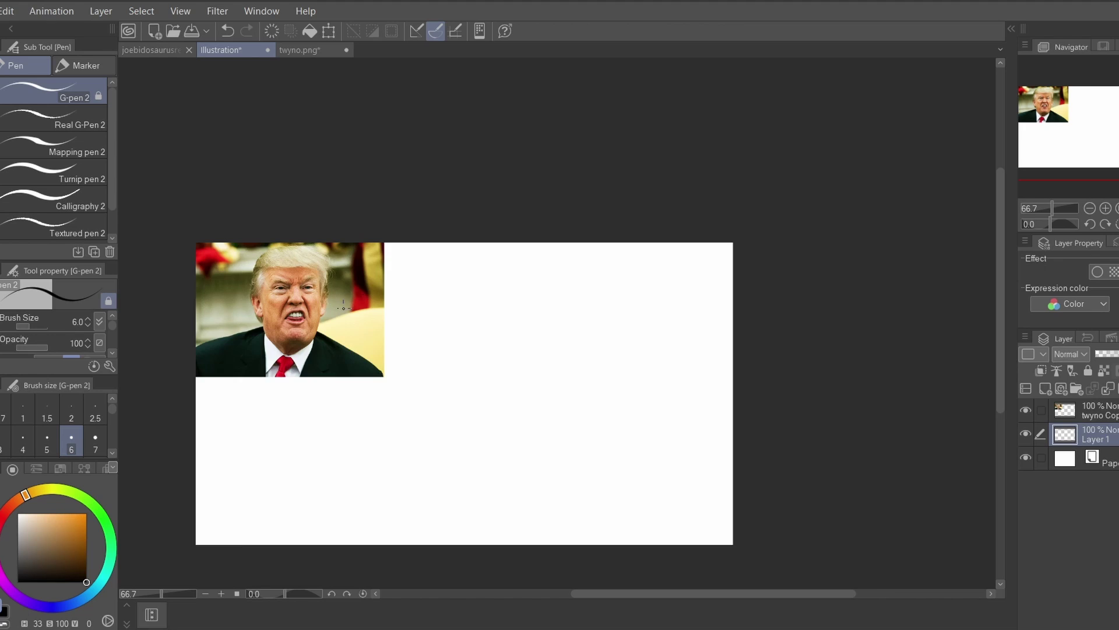
# - Draw a rounded head with wide, sagging jowls on Layer 1 with the size 6 G-pen, erasing the overhanging line ends
pyautogui.scroll(2, 513, 456)
pyautogui.scroll(-3, 512, 455)
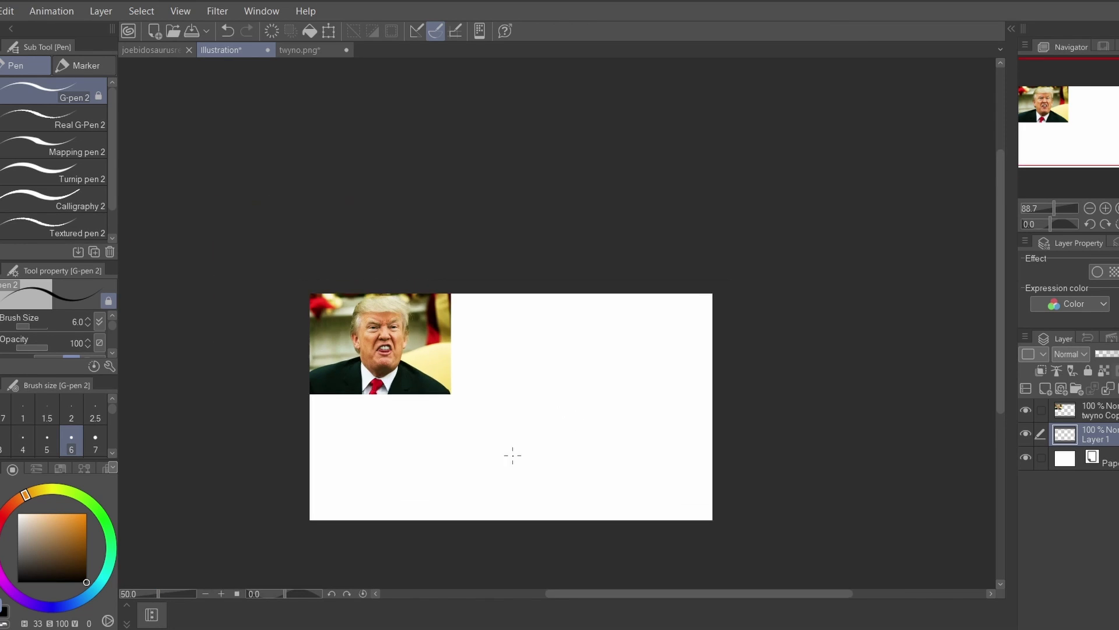
pyautogui.scroll(3, 512, 455)
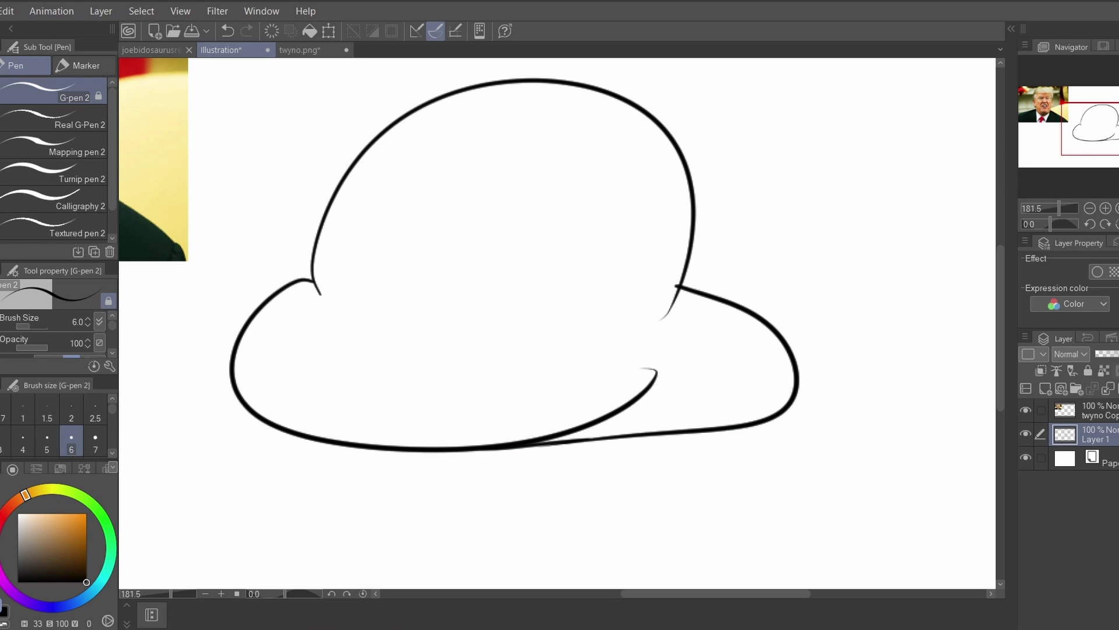
pyautogui.press('e')
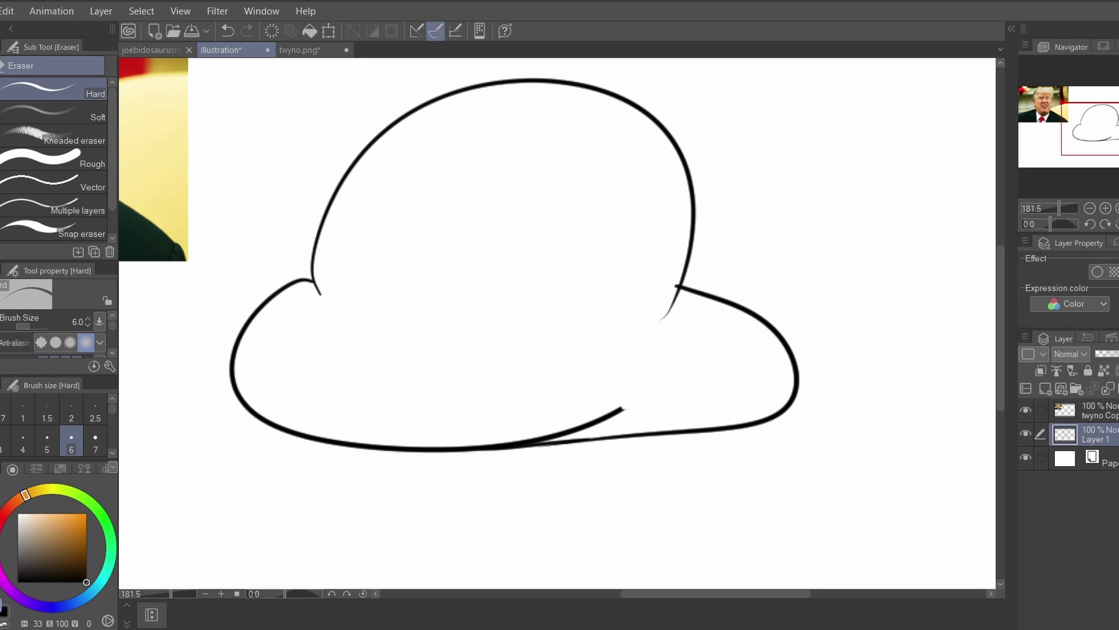
pyautogui.press('g')
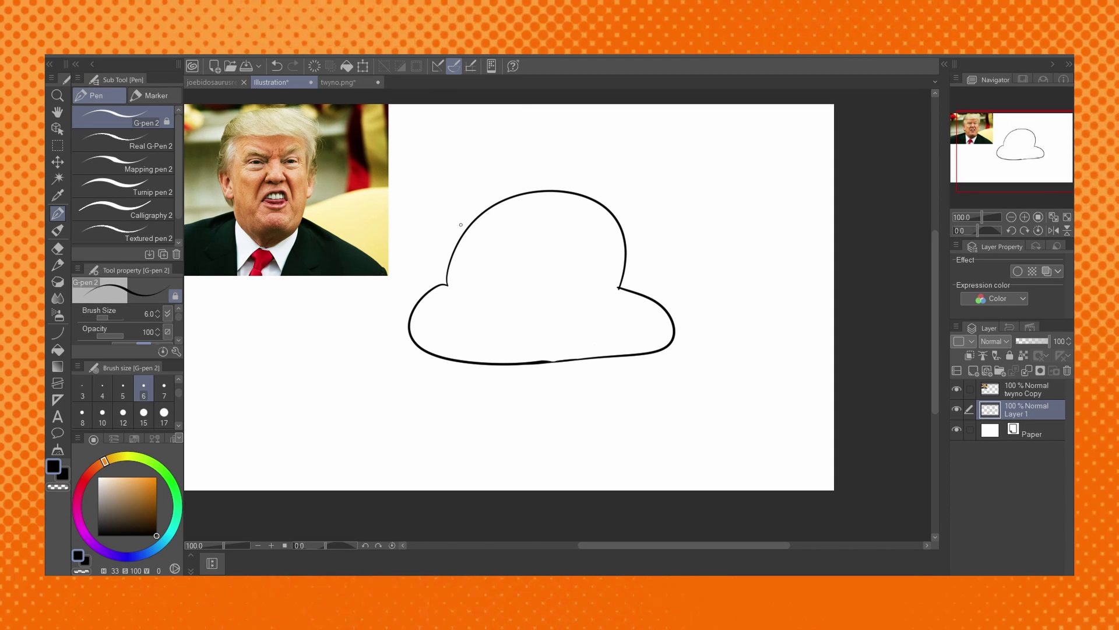
# - Draw swept hair with a jagged zigzag fringe across the forehead and pointed tufts on both sides of the head
pyautogui.moveTo(448, 199)
pyautogui.mouseDown()
pyautogui.moveTo(444, 263)
pyautogui.moveTo(530, 231)
pyautogui.moveTo(455, 237)
pyautogui.moveTo(508, 228)
pyautogui.moveTo(490, 252)
pyautogui.moveTo(541, 229)
pyautogui.moveTo(521, 265)
pyautogui.moveTo(577, 225)
pyautogui.moveTo(563, 262)
pyautogui.moveTo(615, 239)
pyautogui.mouseUp()
pyautogui.hotkey('ctrl', 'z')
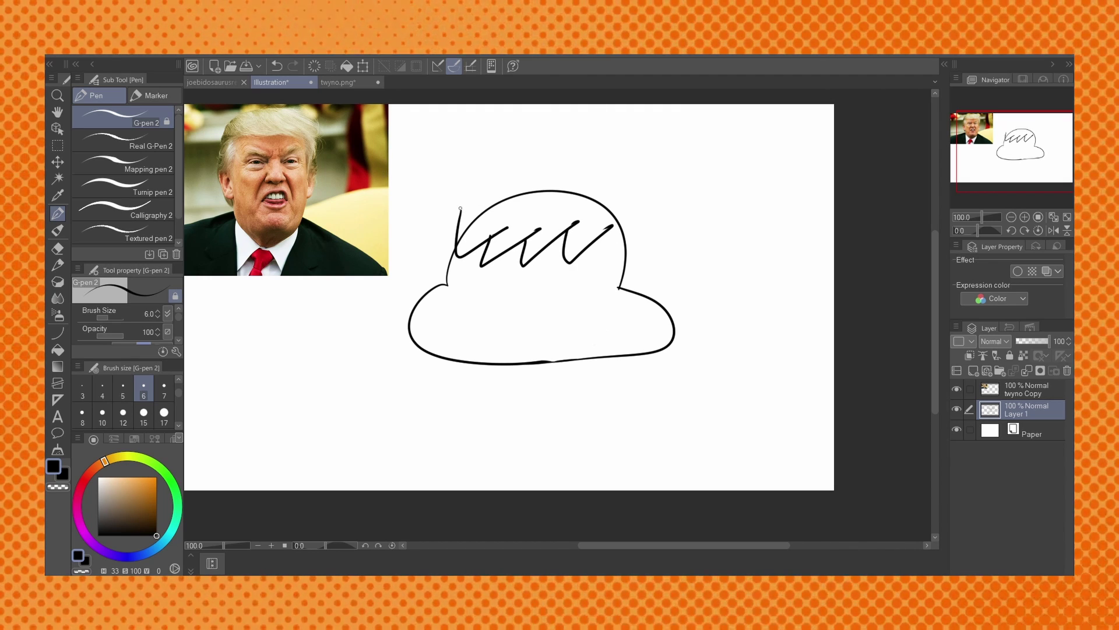
pyautogui.moveTo(455, 208)
pyautogui.mouseDown()
pyautogui.moveTo(592, 177)
pyautogui.moveTo(640, 188)
pyautogui.moveTo(605, 226)
pyautogui.moveTo(653, 274)
pyautogui.moveTo(628, 268)
pyautogui.mouseUp()
pyautogui.moveTo(453, 225); pyautogui.dragTo(451, 259)
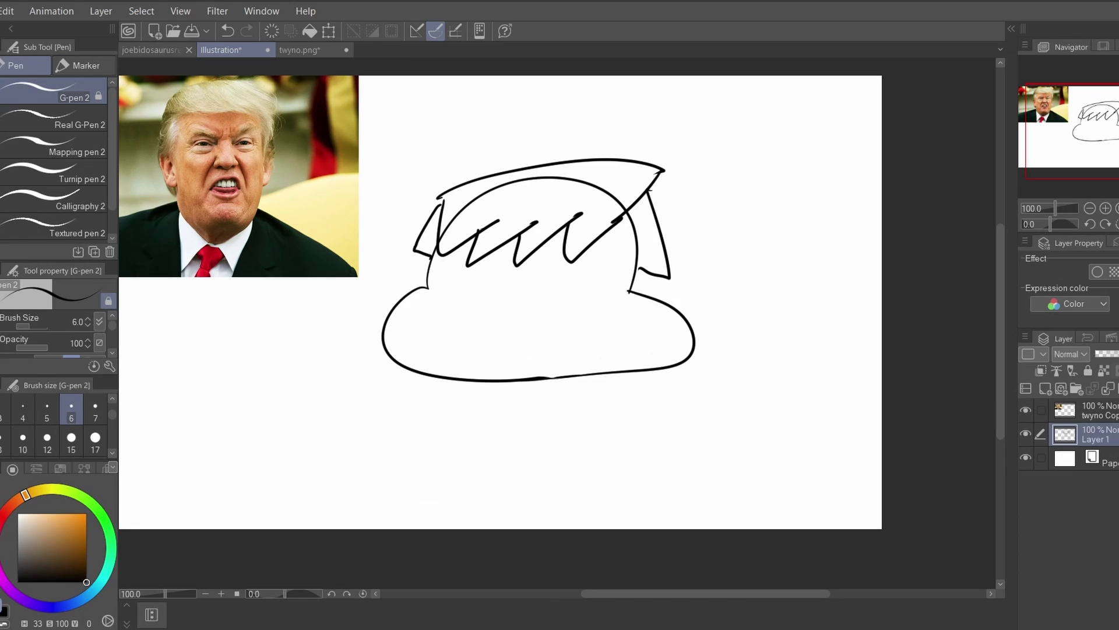
# - Draw a bulbous nose below the fringe and a slanted triangular eye on each side of it
pyautogui.scroll(4, 443, 331)
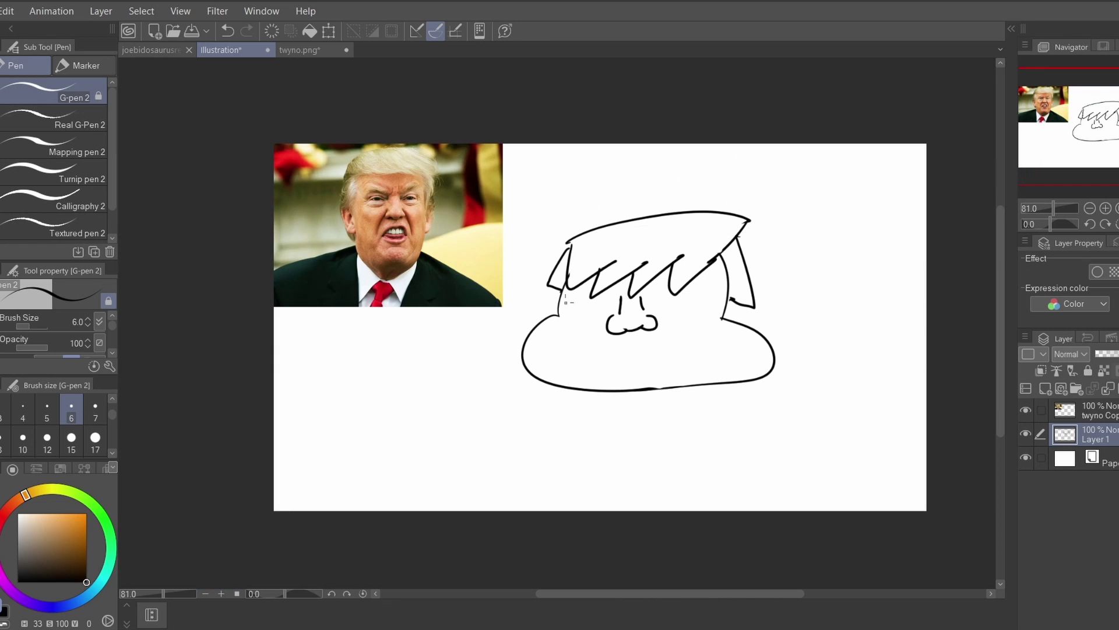
pyautogui.scroll(3, 653, 349)
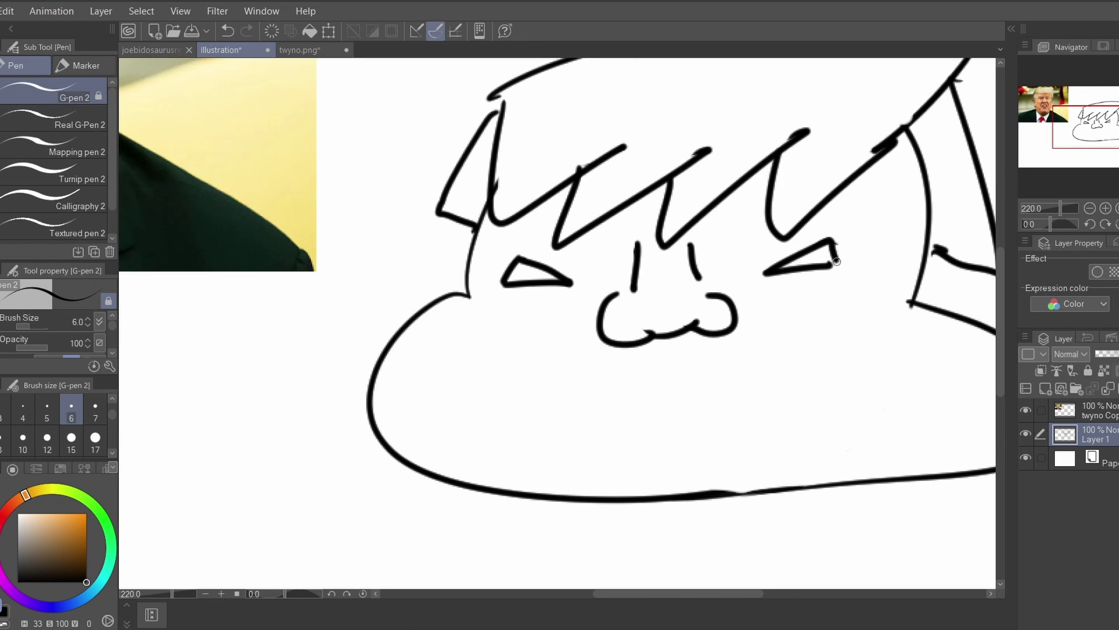
pyautogui.scroll(-4, 832, 264)
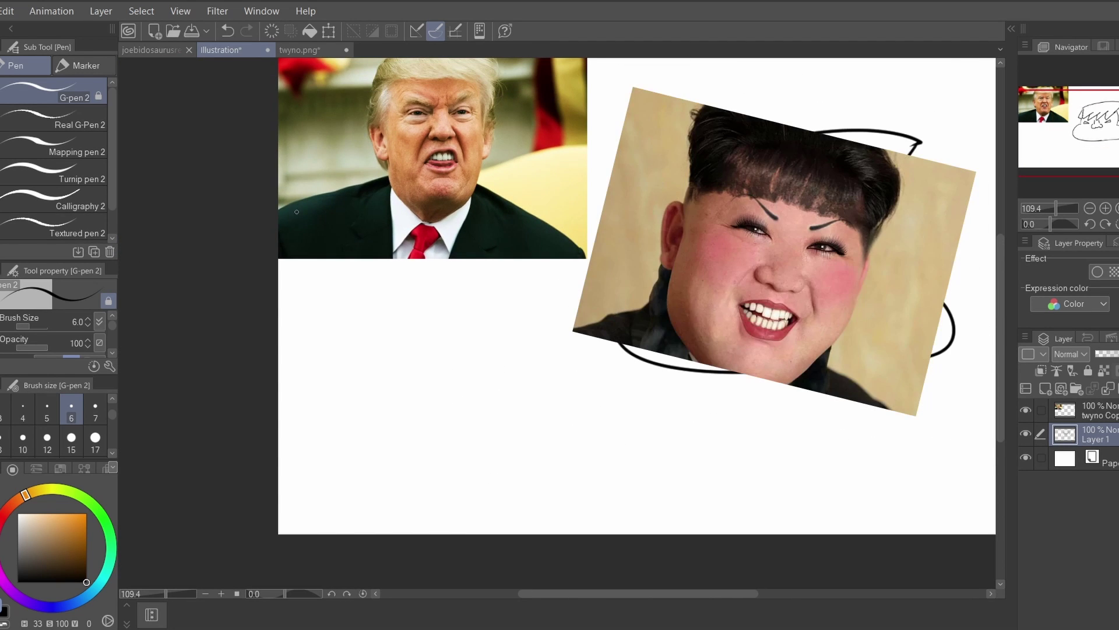
pyautogui.scroll(-2, 296, 212)
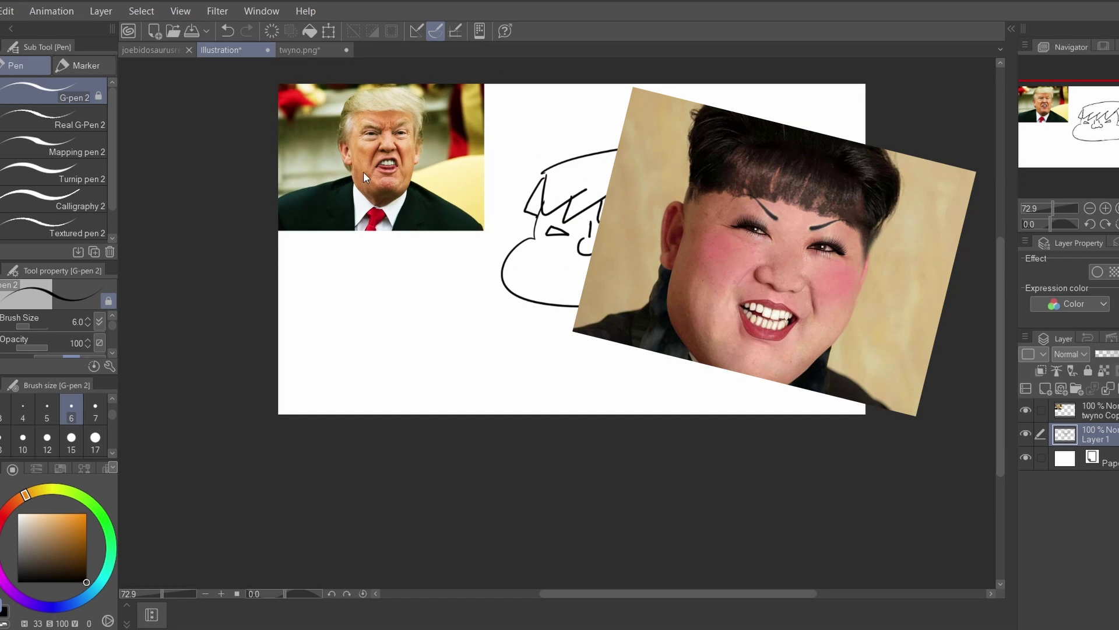
# - Draw two curved strokes inside the triangular eye on the viewer's left to outline its iris
pyautogui.scroll(8, 443, 274)
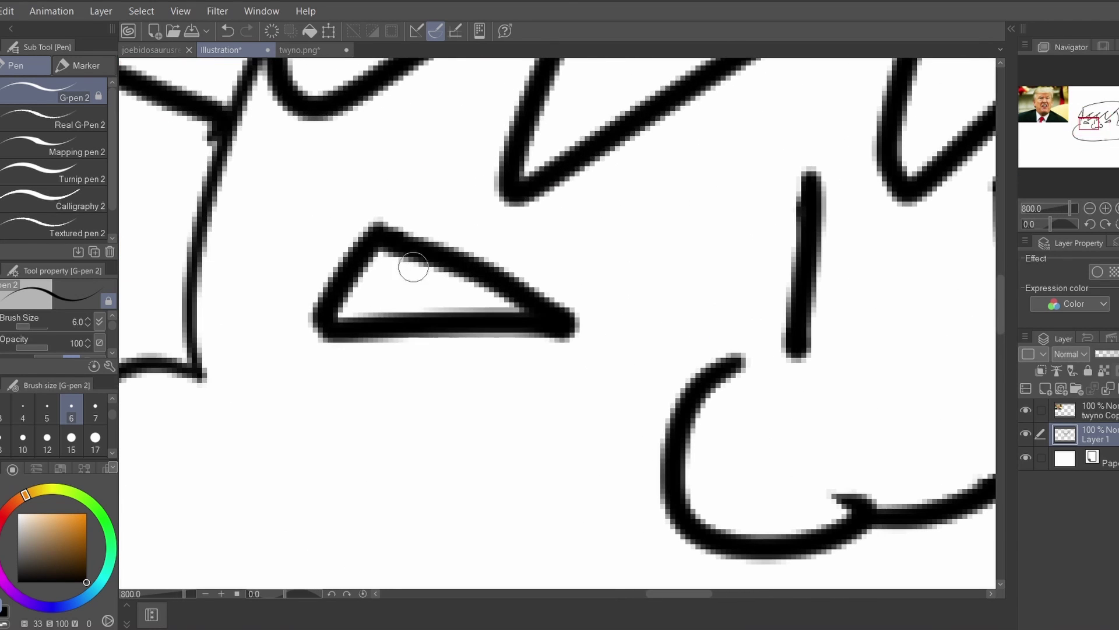
pyautogui.moveTo(386, 252); pyautogui.dragTo(406, 300)
pyautogui.moveTo(452, 269); pyautogui.dragTo(430, 308)
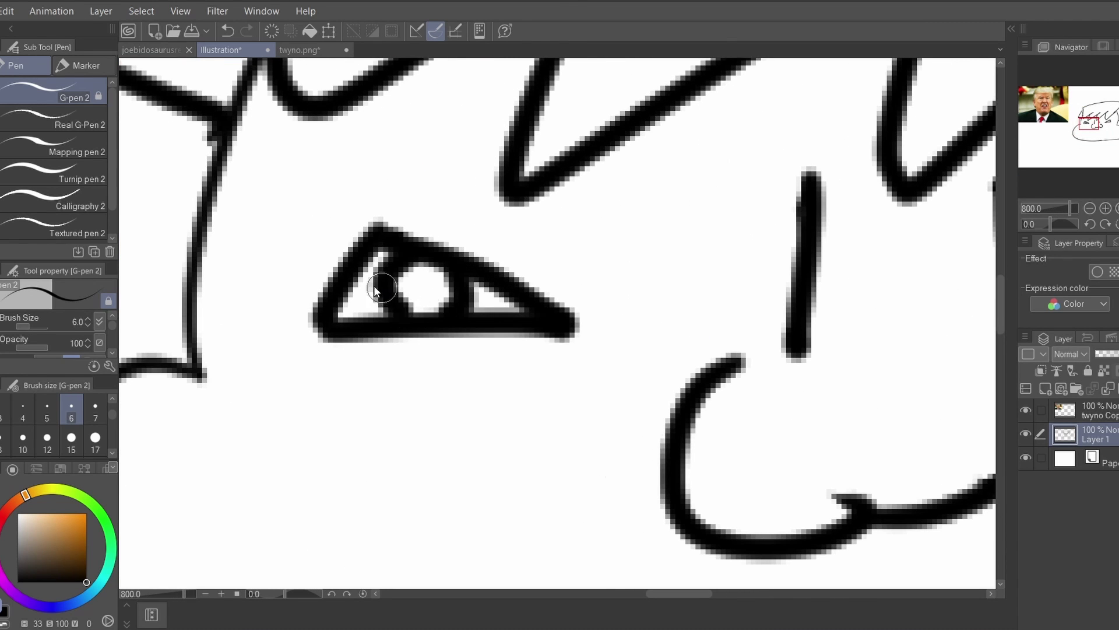
pyautogui.scroll(-5, 376, 290)
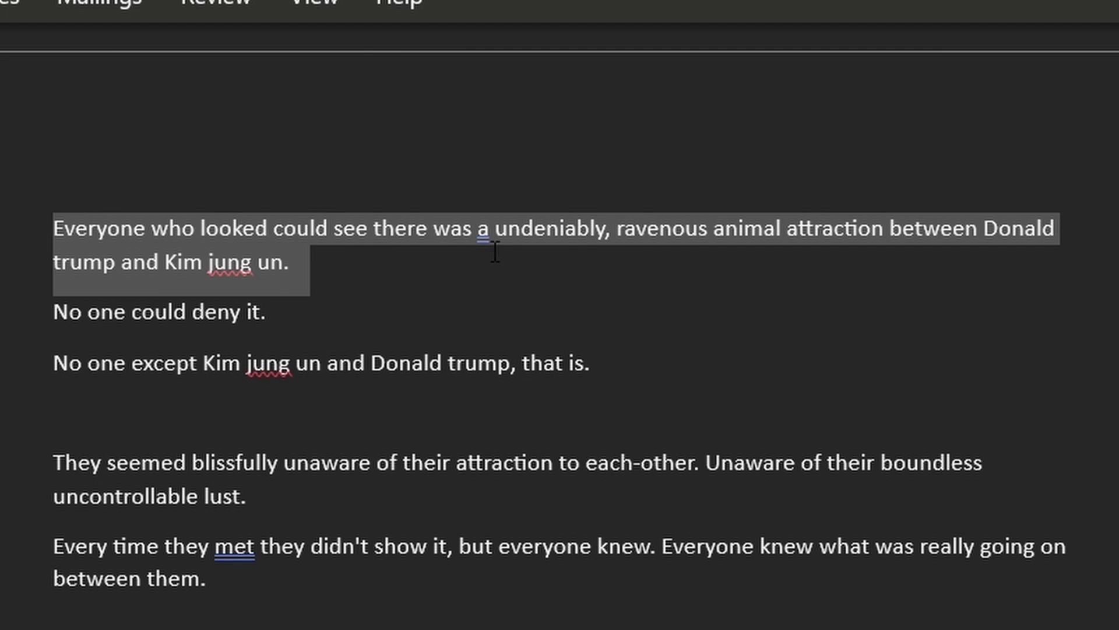
# - Switch to the text document and highlight the passages about Donald Trump and Kim Jong Un while reading them
pyautogui.moveTo(495, 252); pyautogui.dragTo(874, 252)
pyautogui.moveTo(979, 257); pyautogui.dragTo(178, 275)
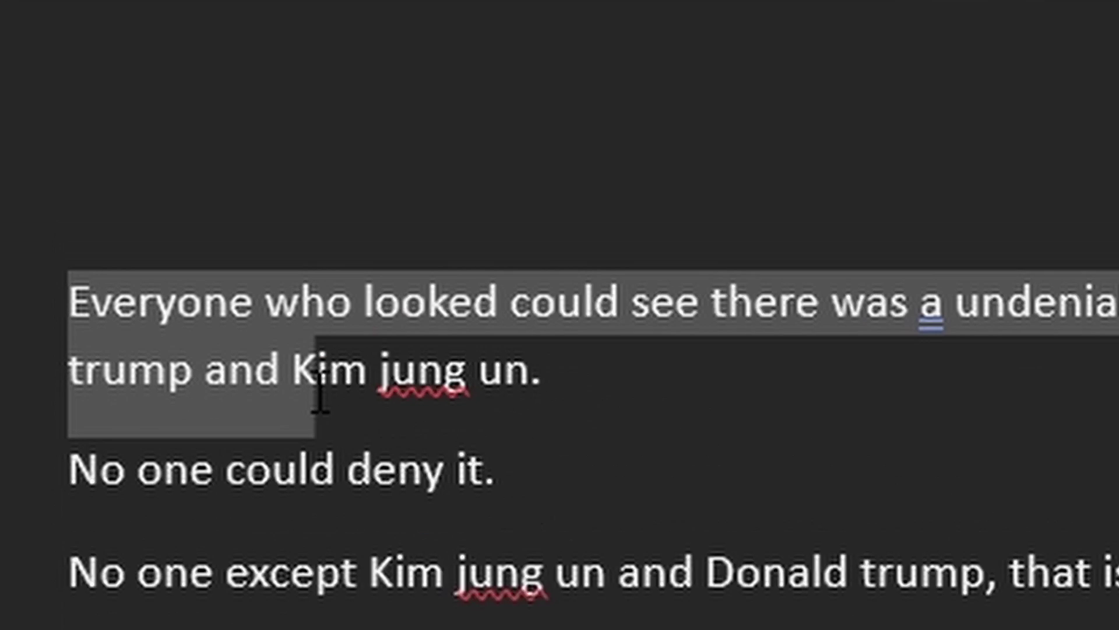
pyautogui.moveTo(320, 397); pyautogui.dragTo(557, 370)
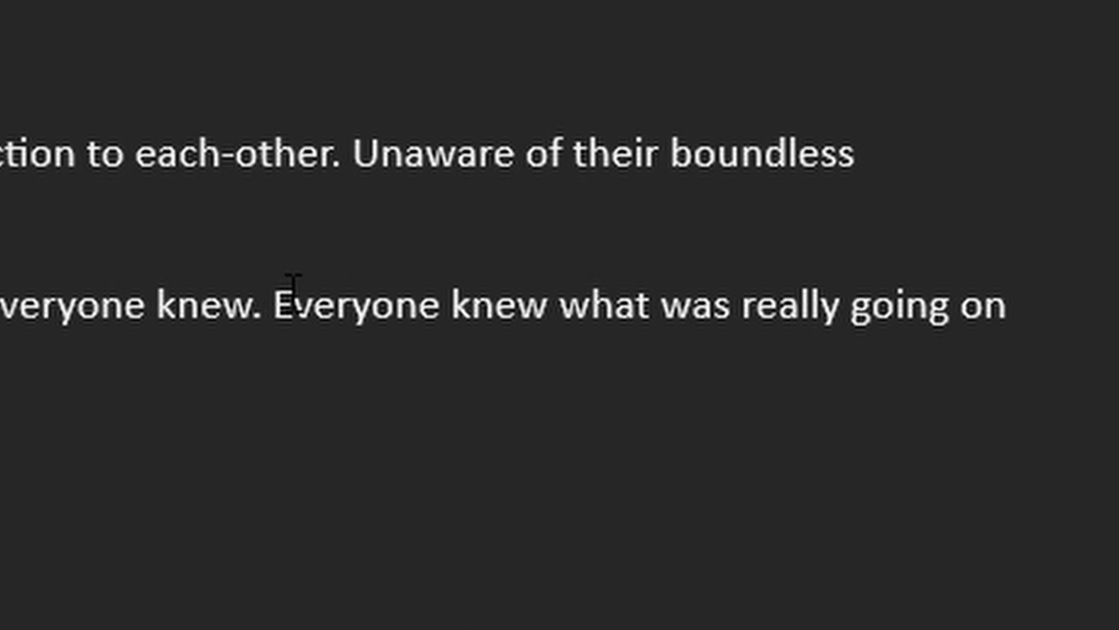
pyautogui.moveTo(293, 295); pyautogui.dragTo(571, 477)
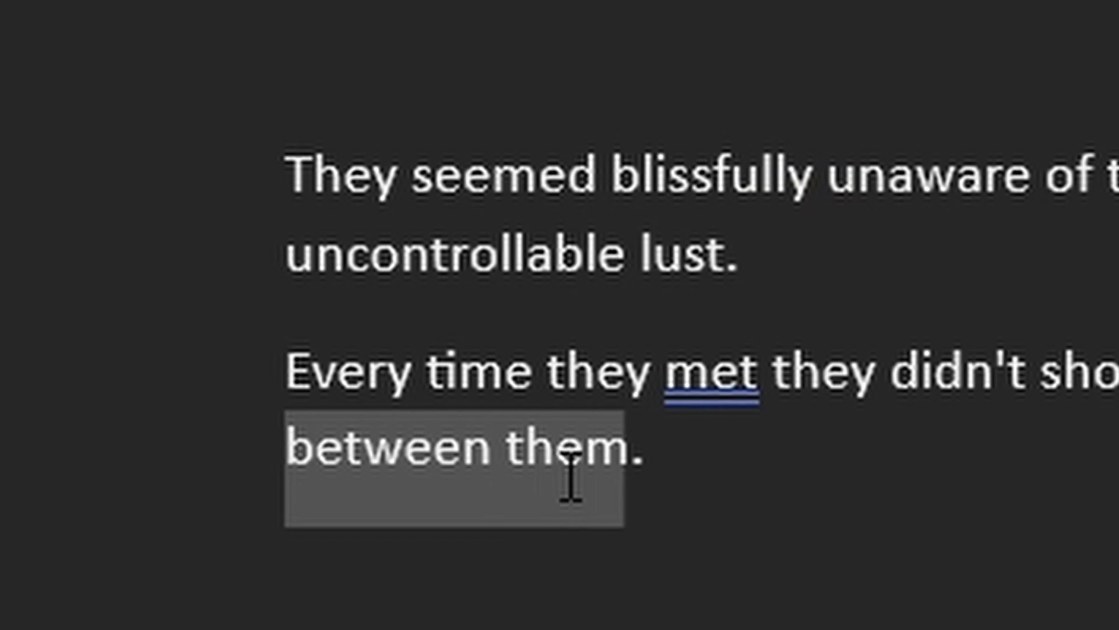
pyautogui.moveTo(224, 344)
pyautogui.mouseDown()
pyautogui.moveTo(480, 358)
pyautogui.moveTo(569, 392)
pyautogui.moveTo(640, 371)
pyautogui.moveTo(607, 450)
pyautogui.mouseUp()
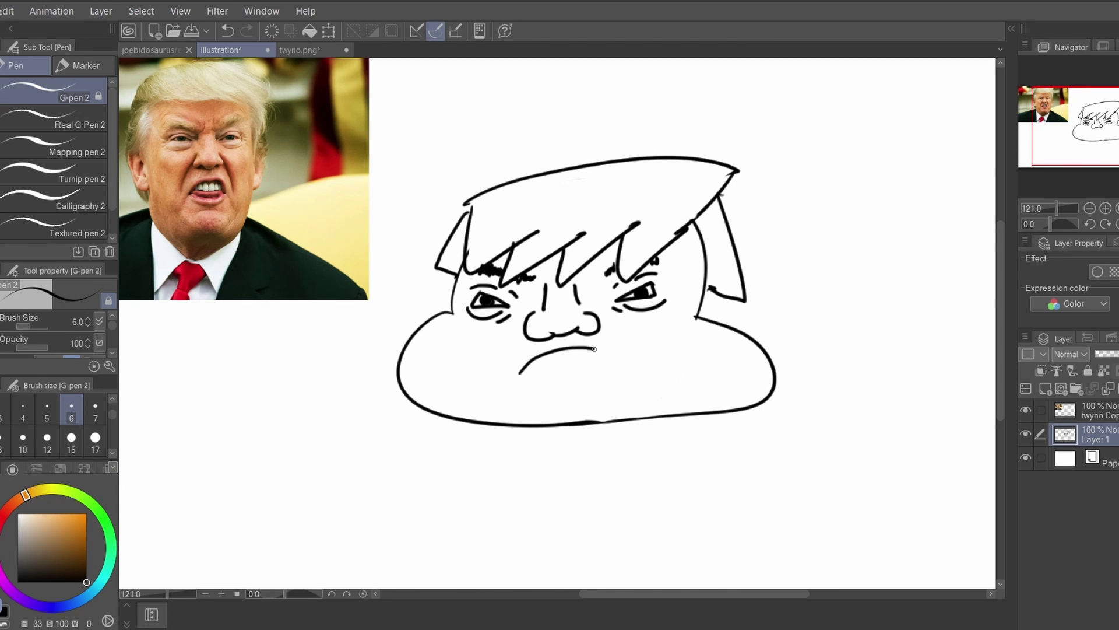
# - Draw a downturned, open mouth below the nose with upper and lower lips and a row of small upper teeth
pyautogui.moveTo(593, 349); pyautogui.dragTo(625, 372)
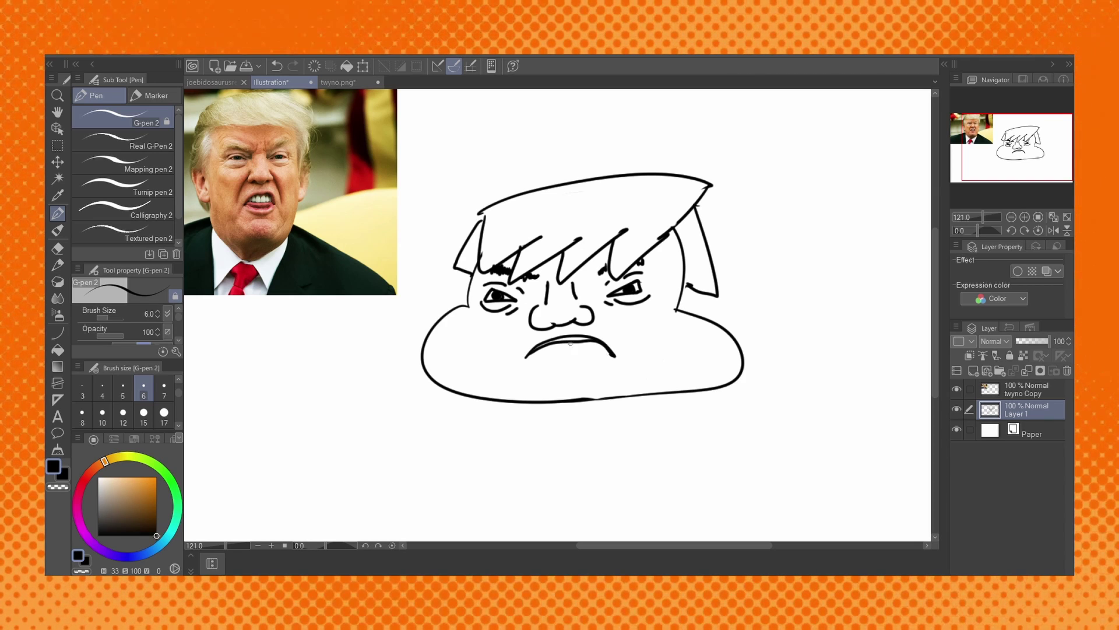
pyautogui.moveTo(534, 353); pyautogui.dragTo(590, 352)
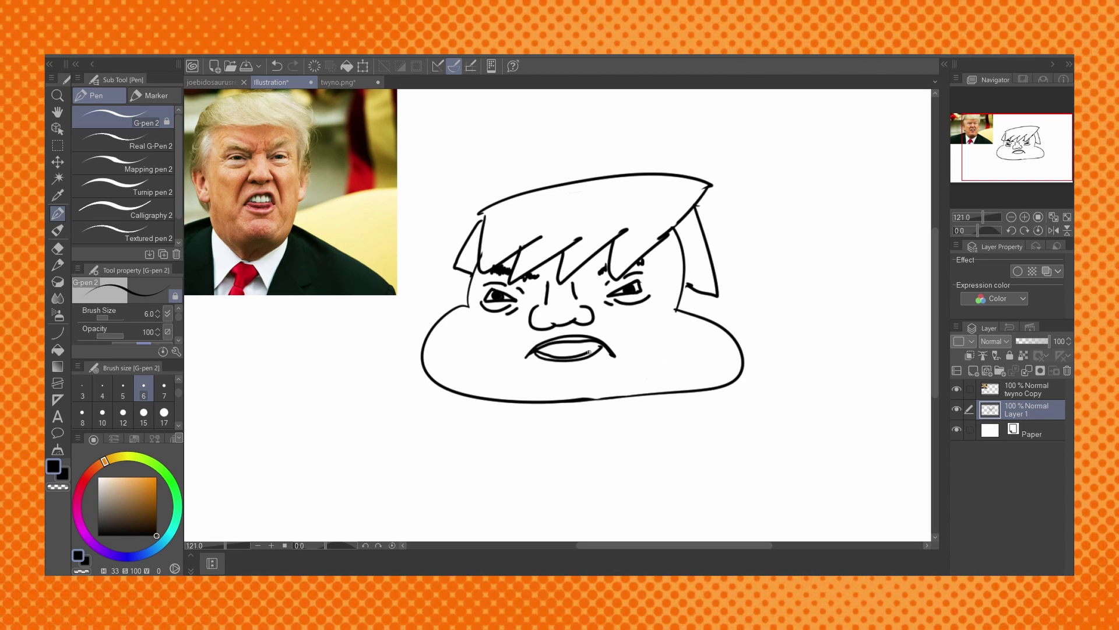
pyautogui.scroll(5, 589, 352)
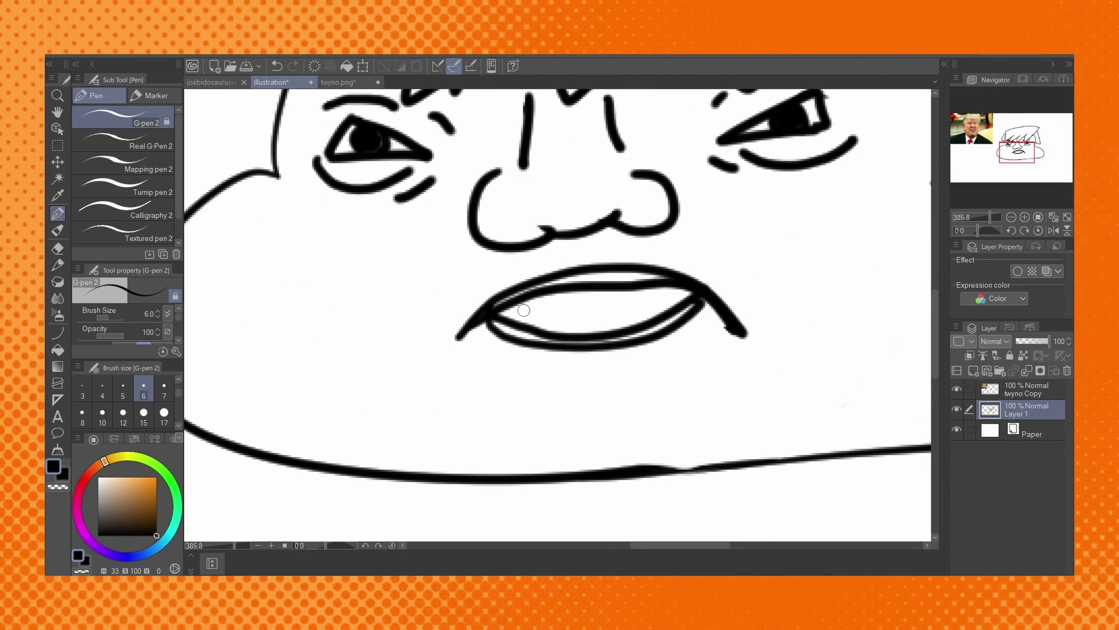
pyautogui.moveTo(513, 307)
pyautogui.mouseDown()
pyautogui.moveTo(575, 321)
pyautogui.moveTo(688, 290)
pyautogui.mouseUp()
pyautogui.moveTo(539, 294); pyautogui.dragTo(594, 292)
pyautogui.moveTo(614, 295); pyautogui.dragTo(637, 296)
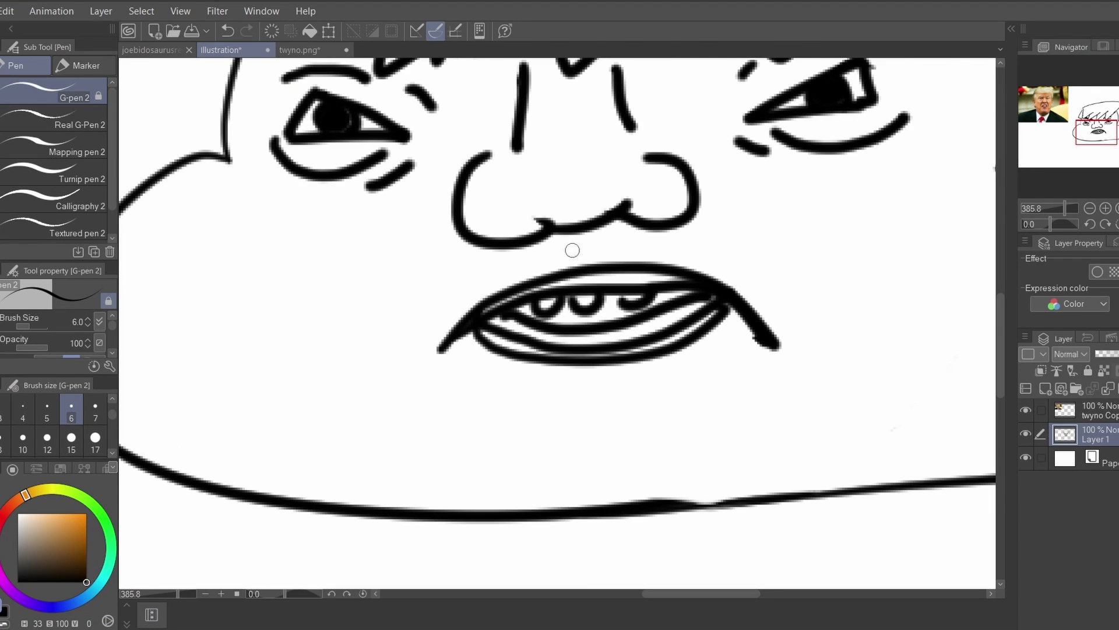
# - Color the caricature on Layer 2 with pale pink skin, yellow hair and a red mouth, and airbrush reddish-pink blush on both cheeks
pyautogui.scroll(-10, 572, 250)
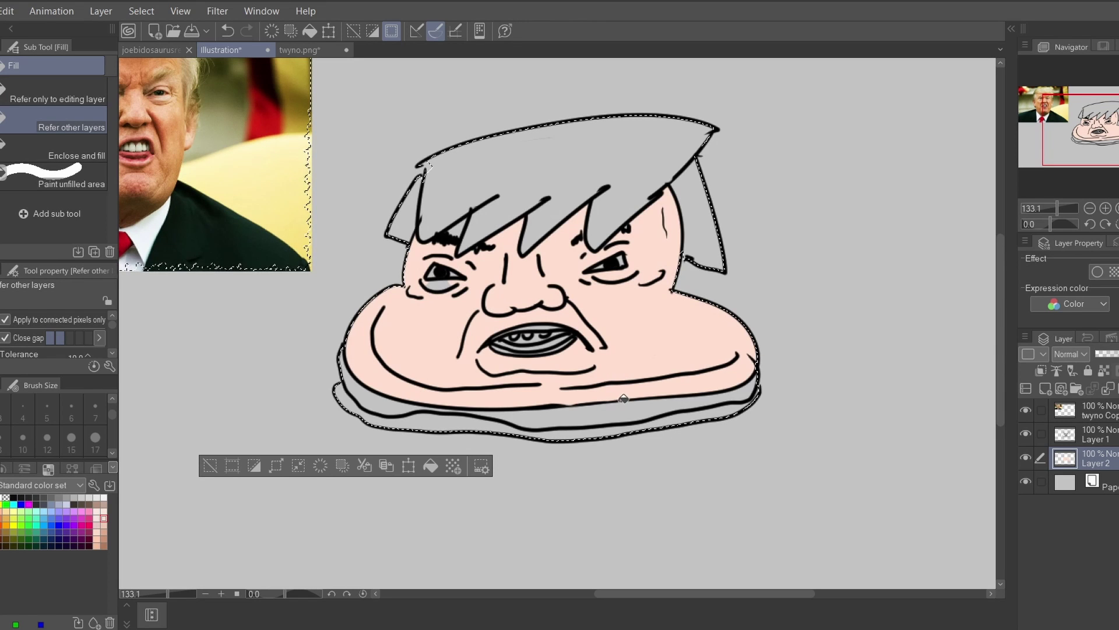
pyautogui.click(614, 403)
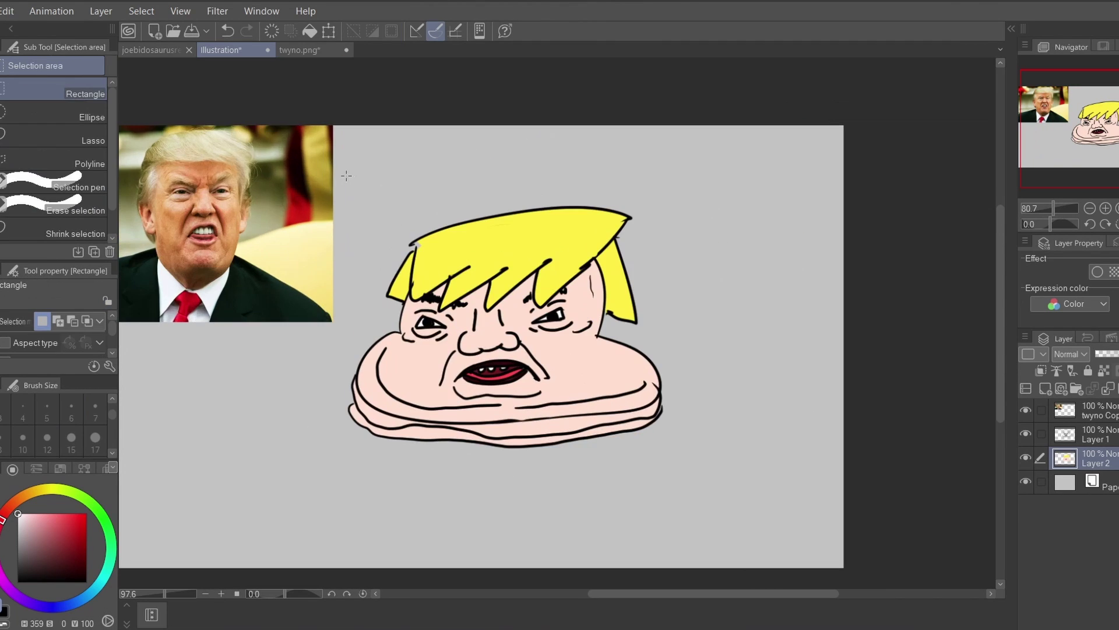
pyautogui.scroll(-4, 481, 297)
pyautogui.scroll(3, 481, 297)
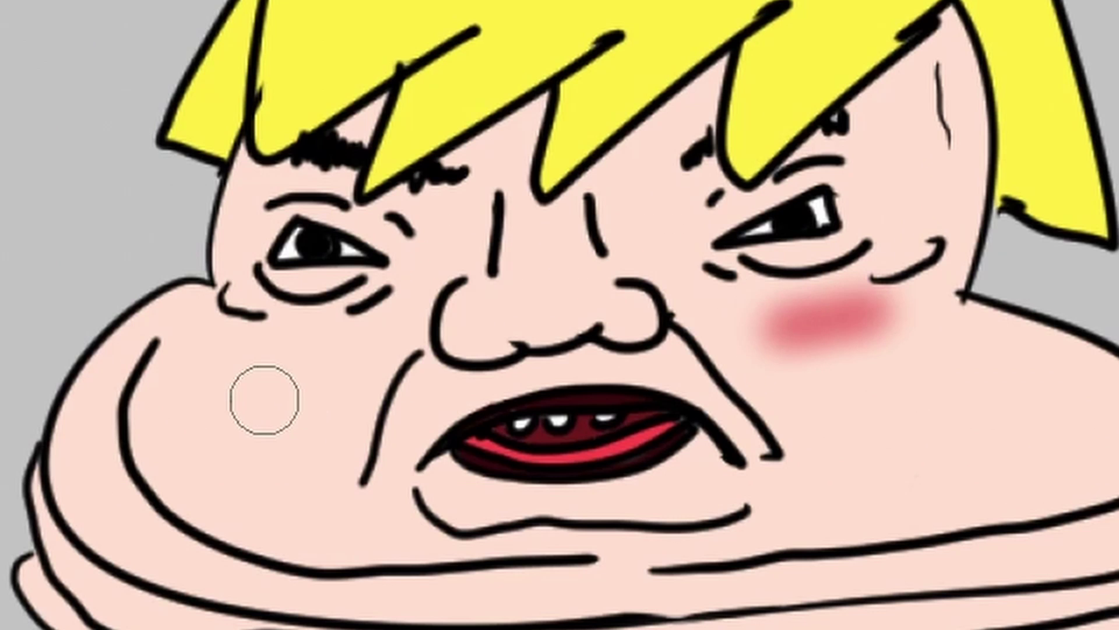
pyautogui.moveTo(379, 328); pyautogui.dragTo(402, 329)
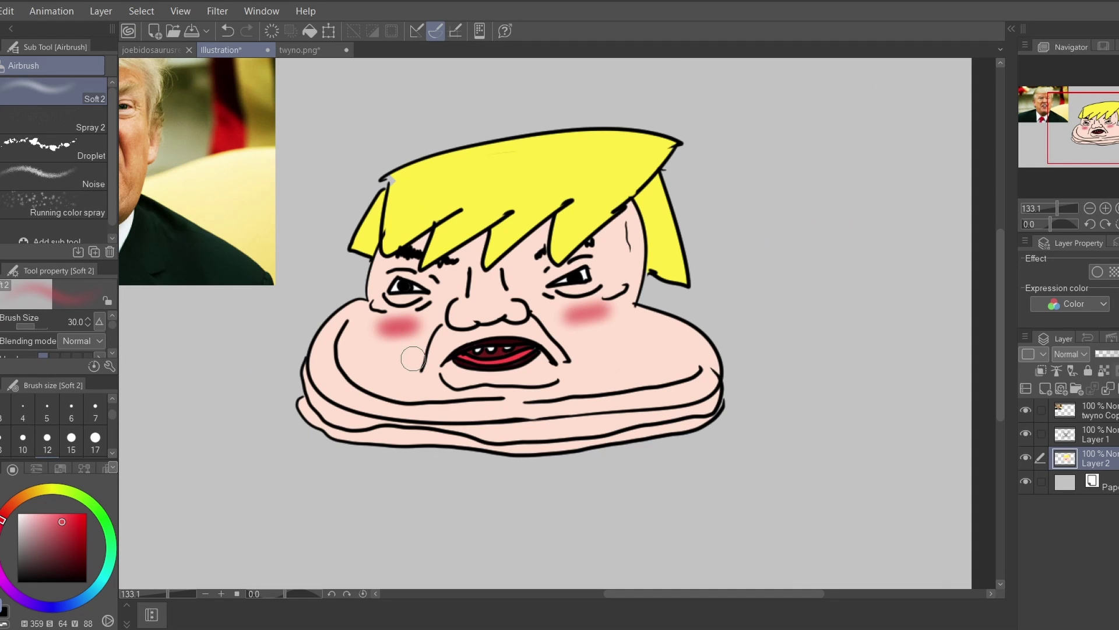
pyautogui.scroll(-5, 412, 358)
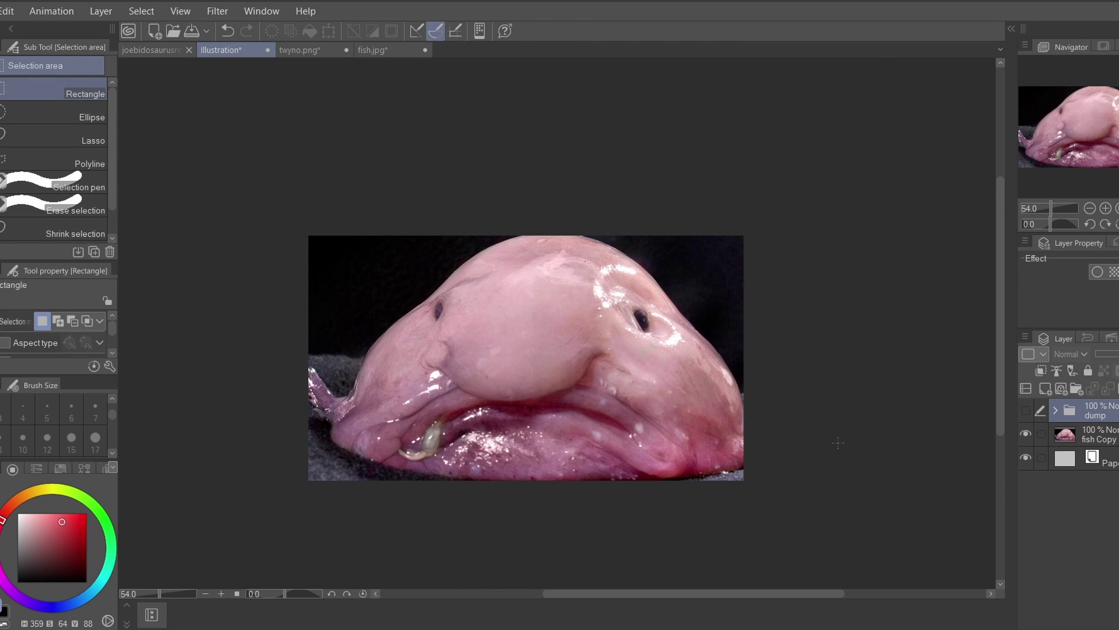
# - Show the dump folder so the finished caricature overlays the blobfish photo
pyautogui.click(1025, 411)
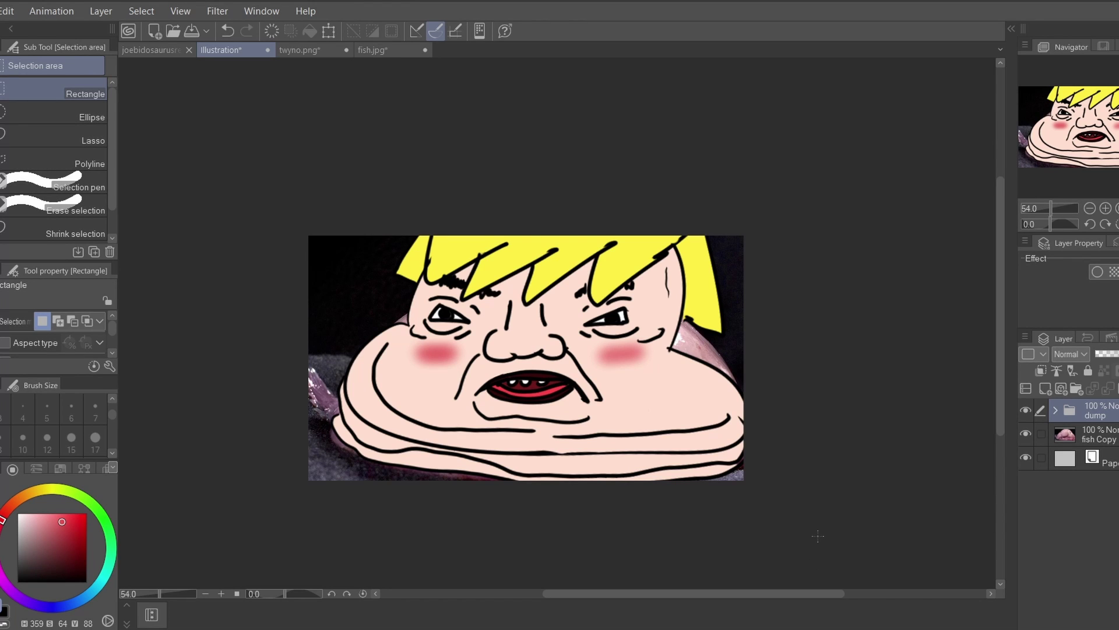
pyautogui.scroll(5, 491, 352)
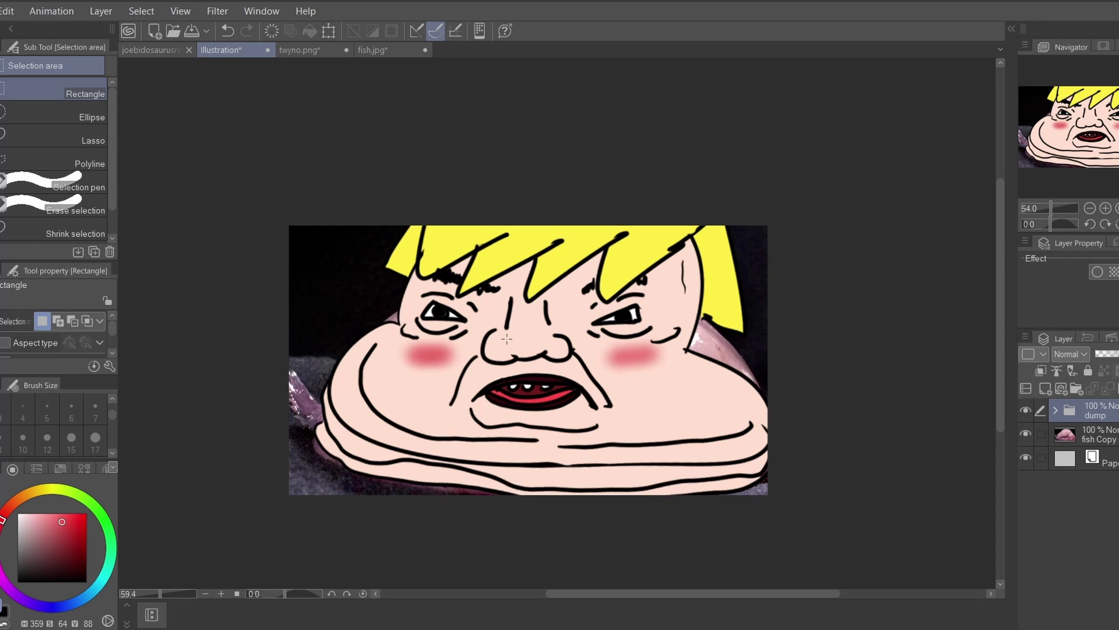
pyautogui.scroll(3, 566, 371)
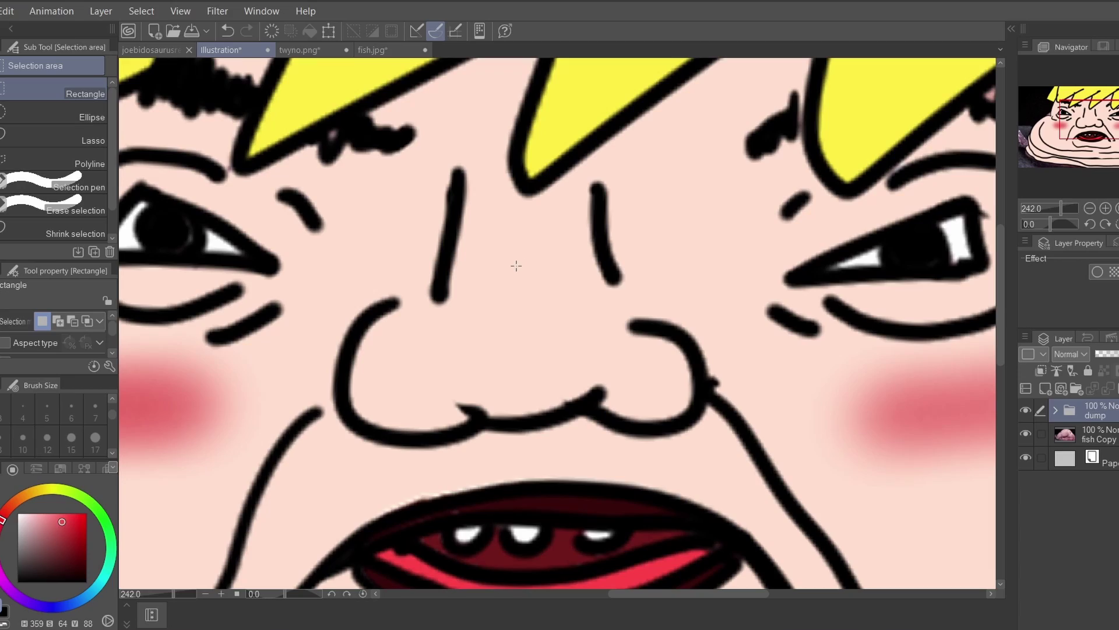
pyautogui.scroll(-8, 517, 267)
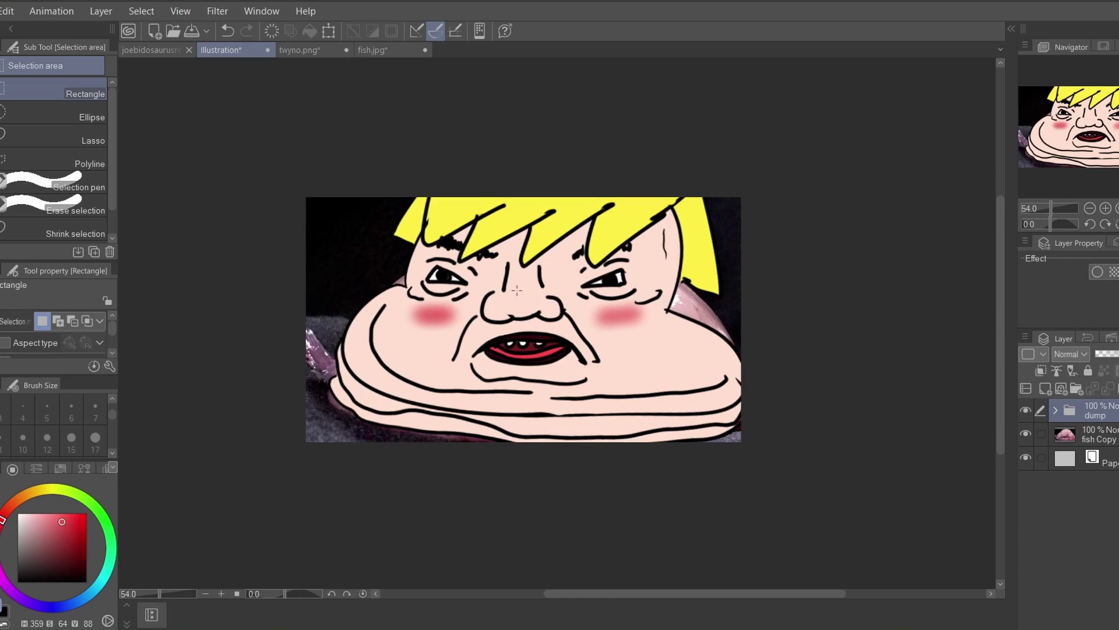
pyautogui.scroll(6, 519, 290)
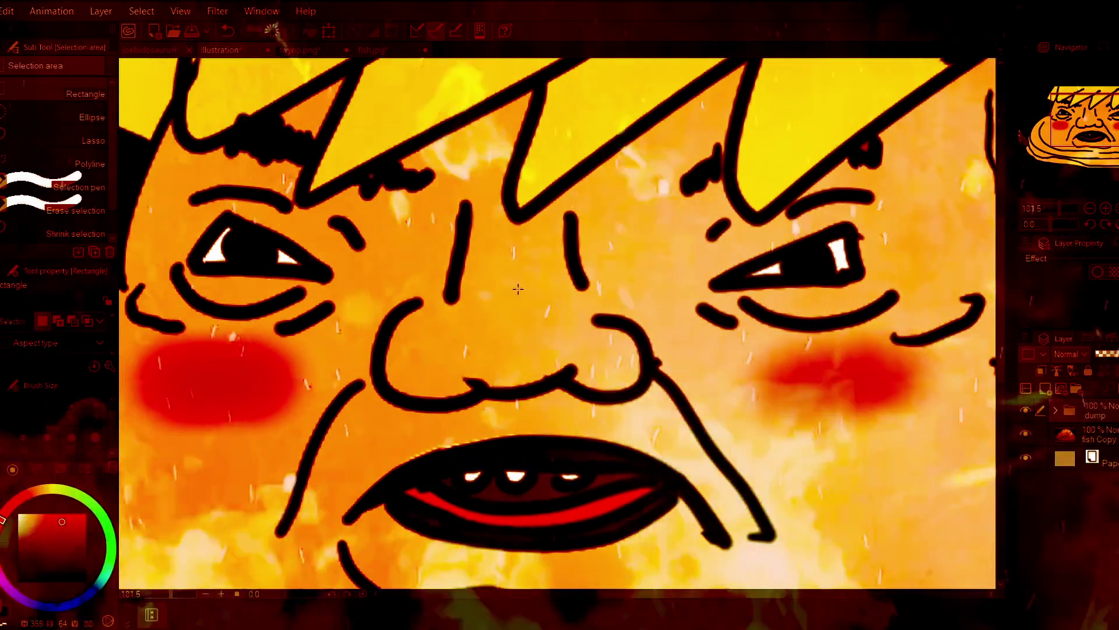
pyautogui.scroll(4, 515, 302)
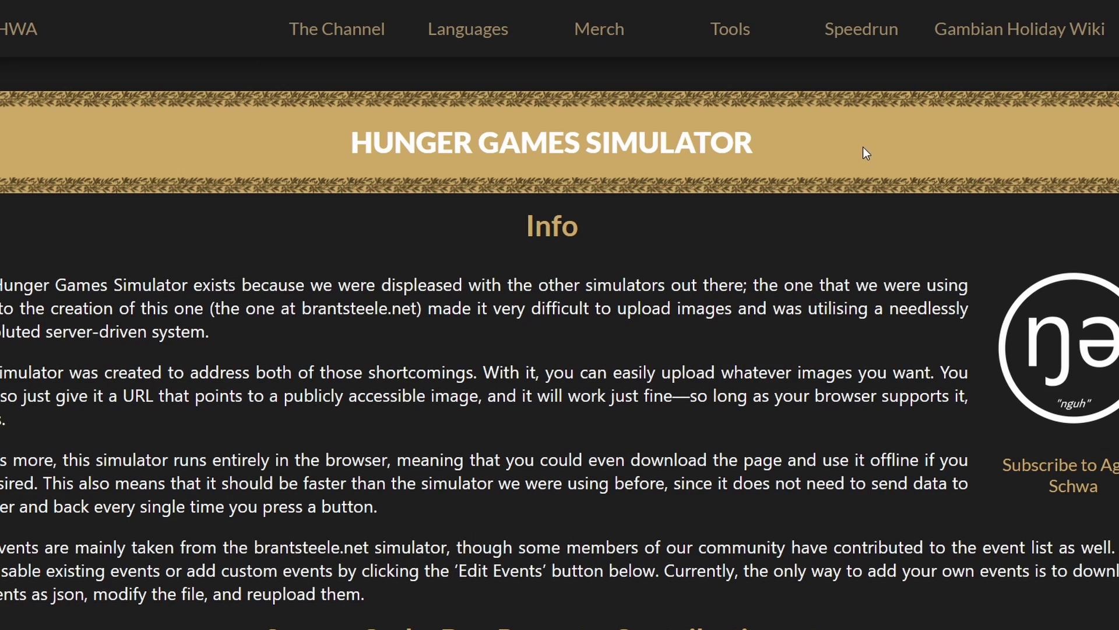
# - On the Hunger Games Simulator web page, read the introduction and examine the names, pronouns and images of the characters
pyautogui.scroll(-4, 863, 147)
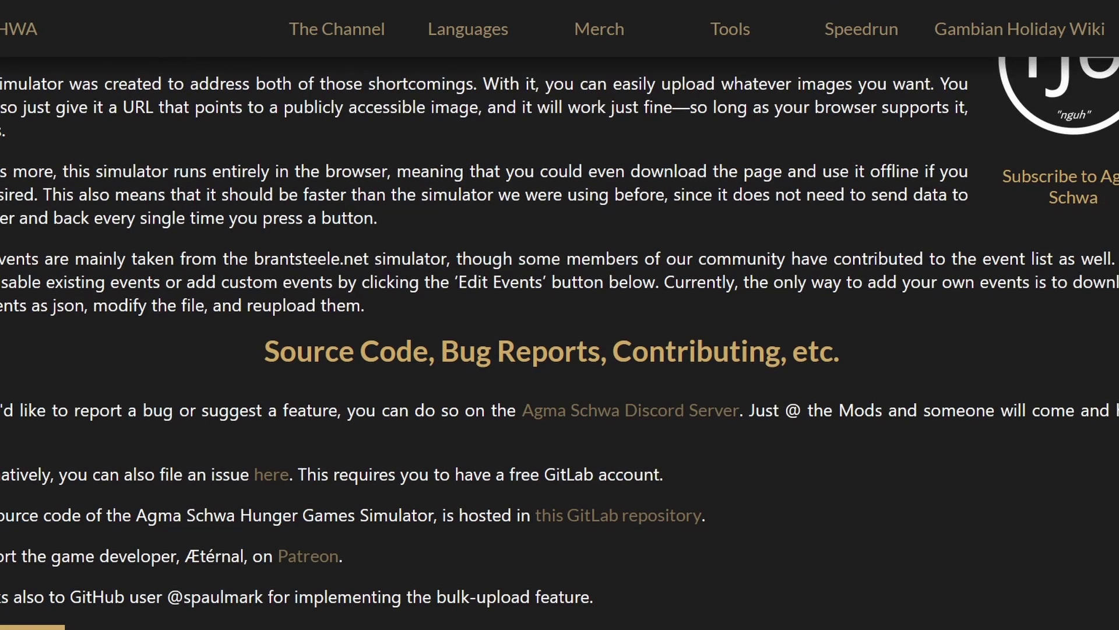
pyautogui.scroll(-6, 560, 343)
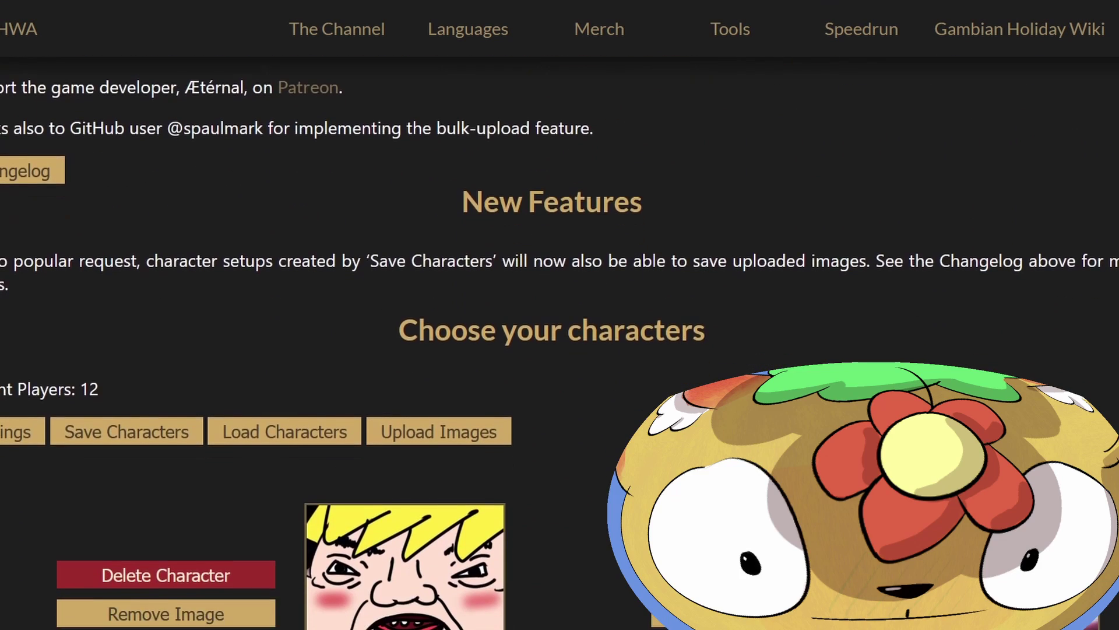
pyautogui.scroll(-1, 345, 548)
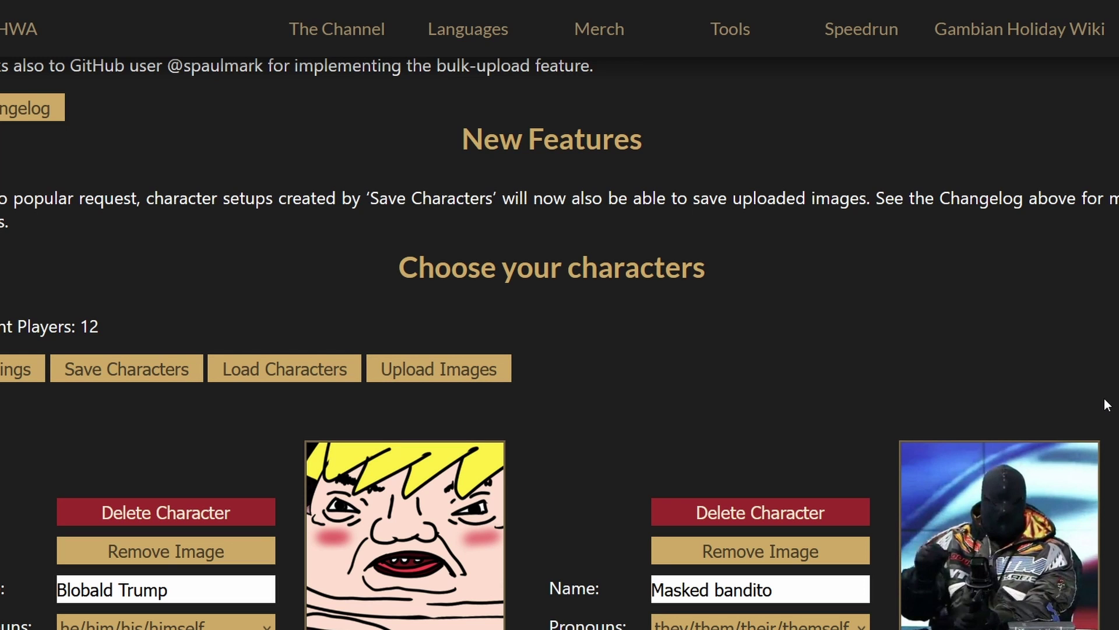
pyautogui.scroll(-1, 560, 342)
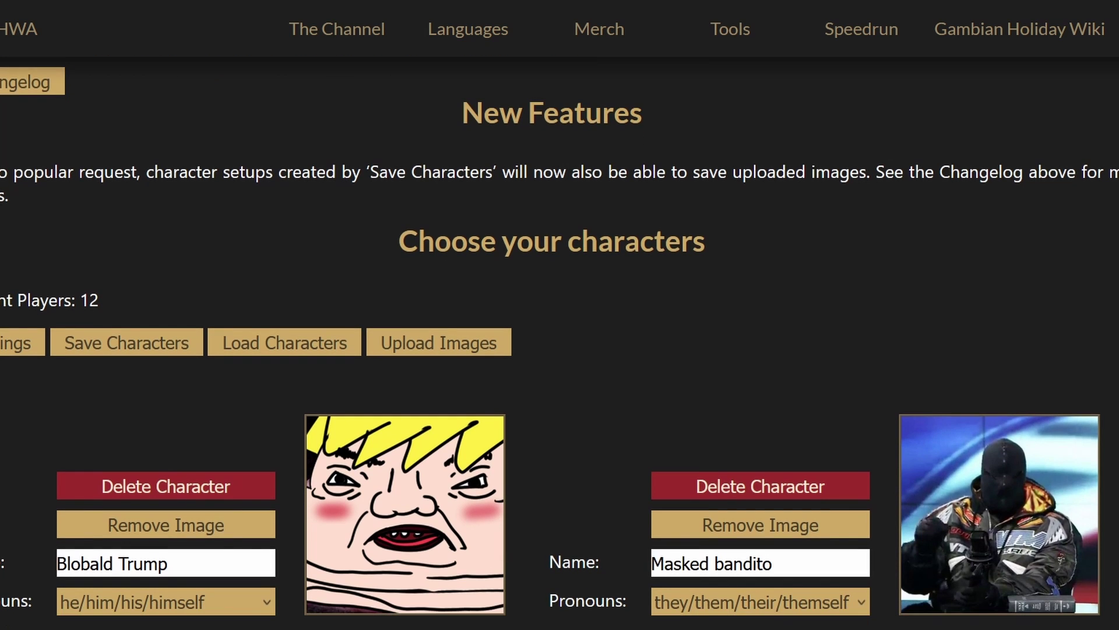
pyautogui.scroll(1, 560, 344)
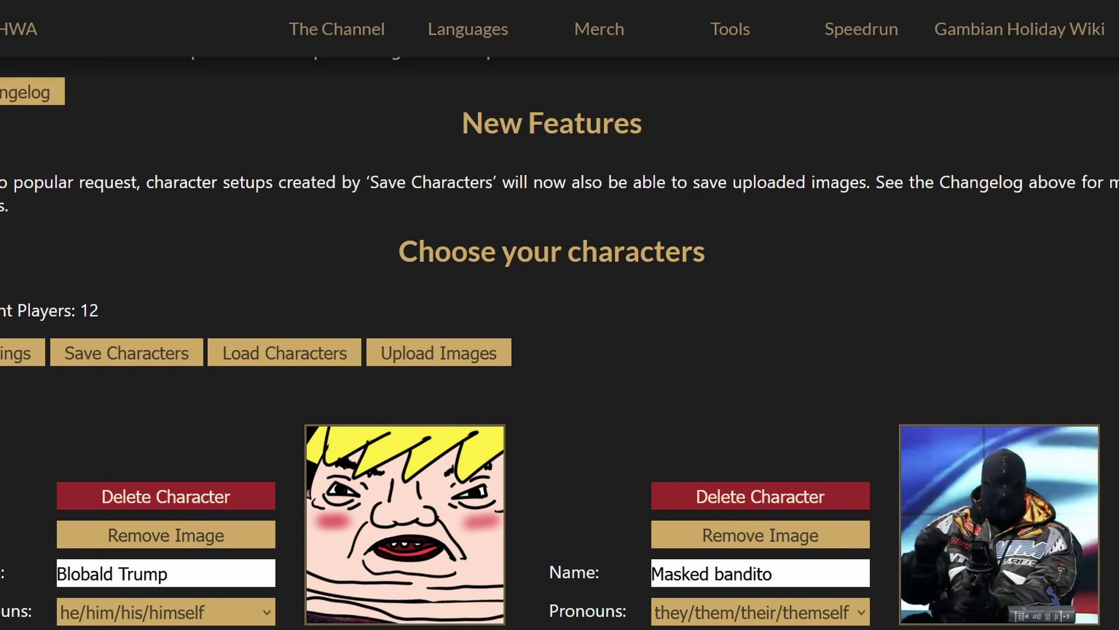
pyautogui.scroll(2, 560, 343)
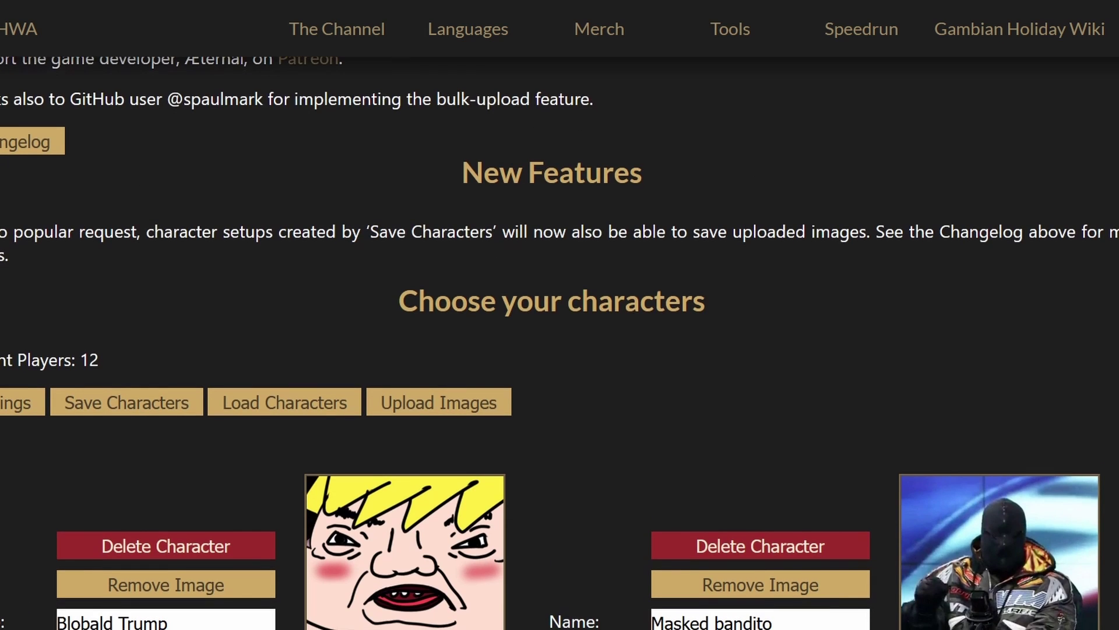
pyautogui.scroll(-5, 560, 342)
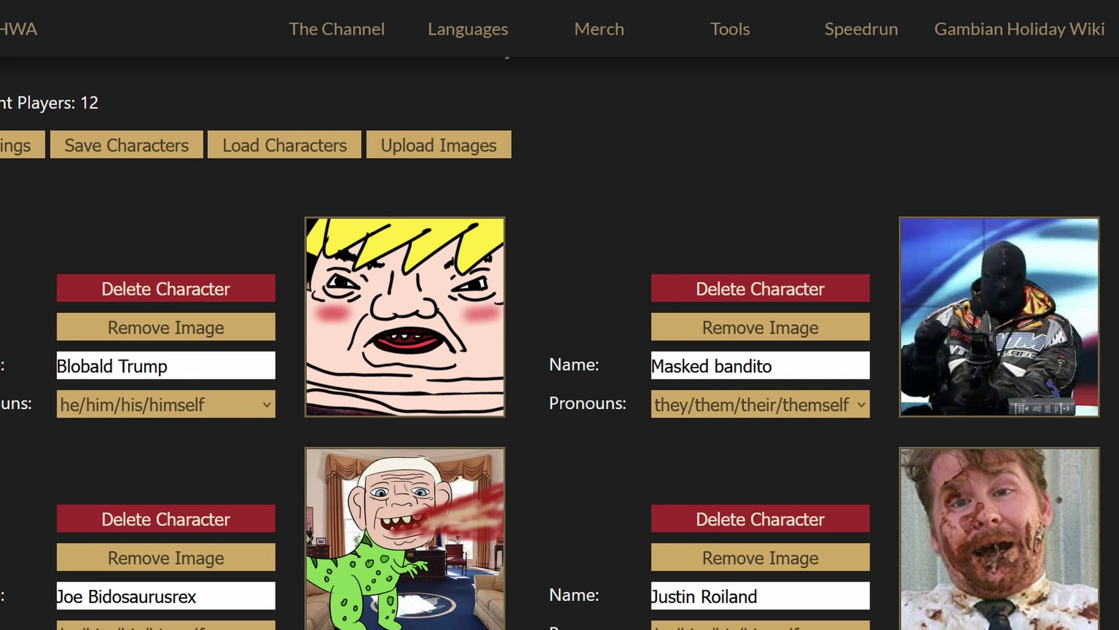
pyautogui.scroll(-4, 551, 343)
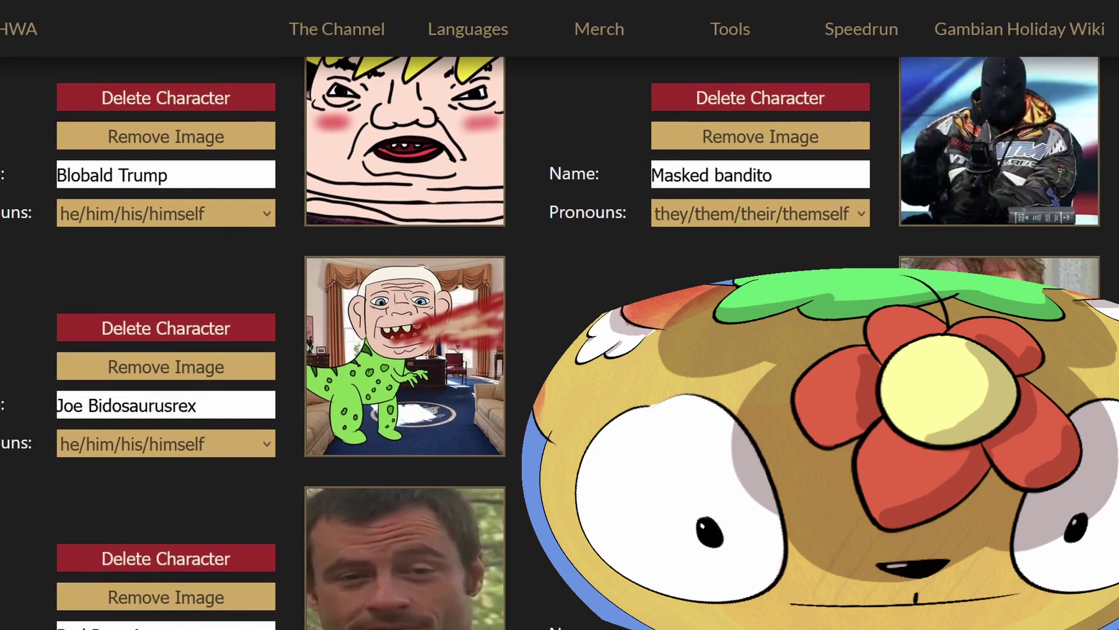
pyautogui.scroll(-1, 550, 343)
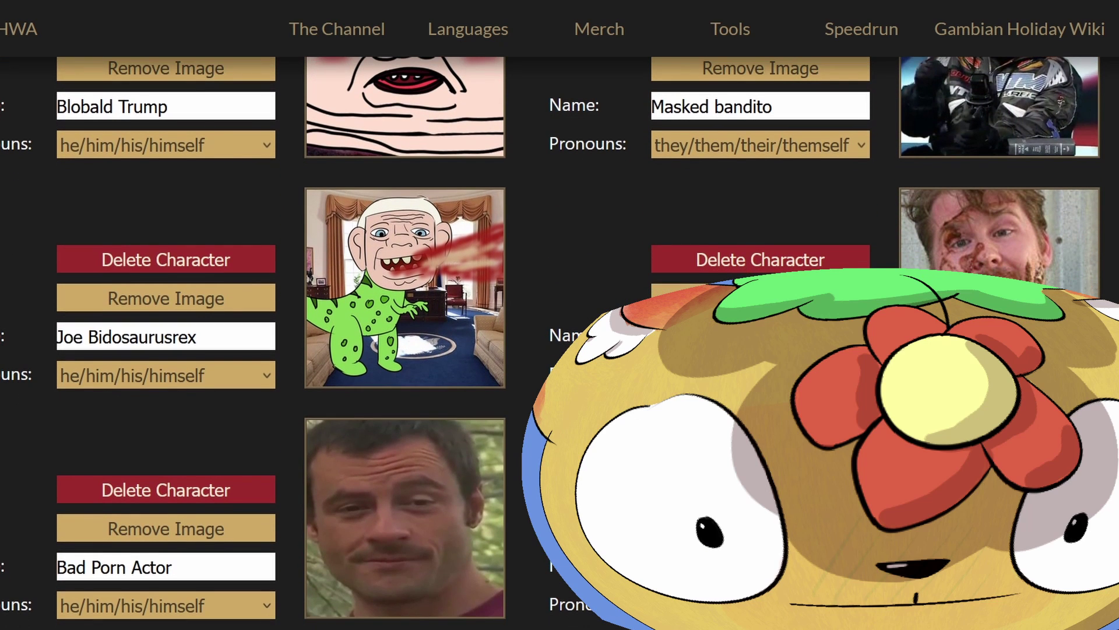
pyautogui.scroll(1, 550, 343)
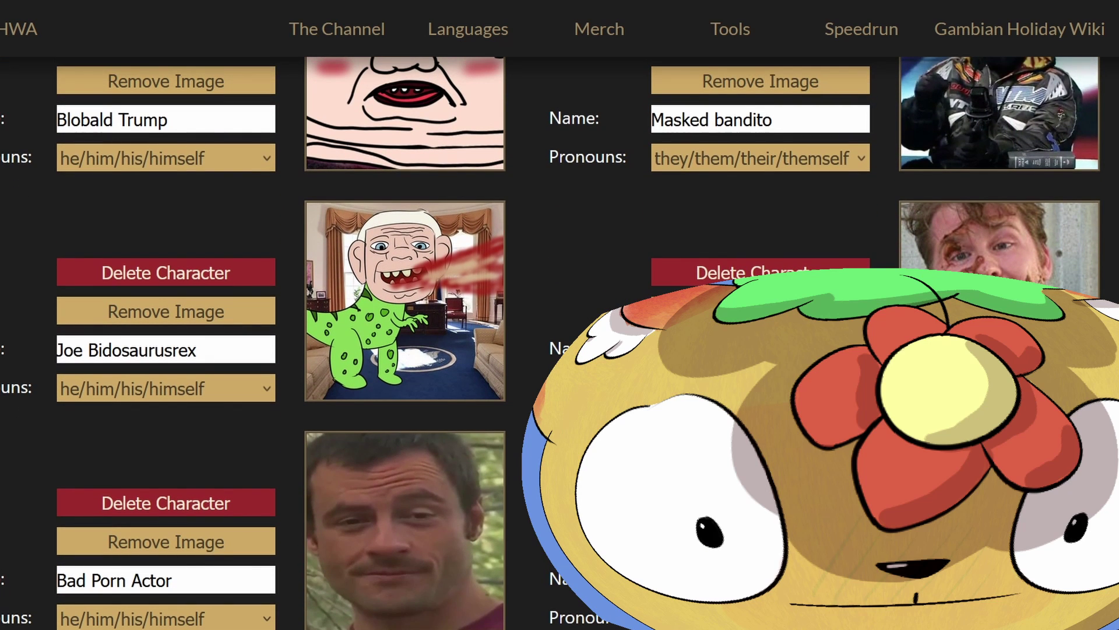